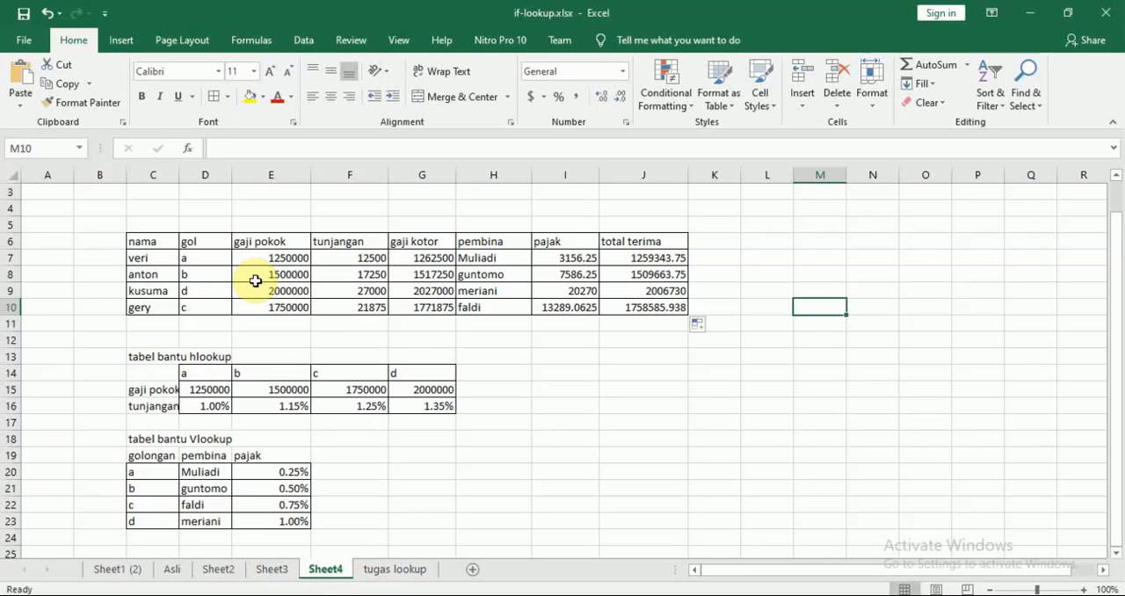
Clear the contents of the gaji pokok through total terima columns for all four employees, range E7:J10.
drag(258, 258, 663, 307)
key(Delete)
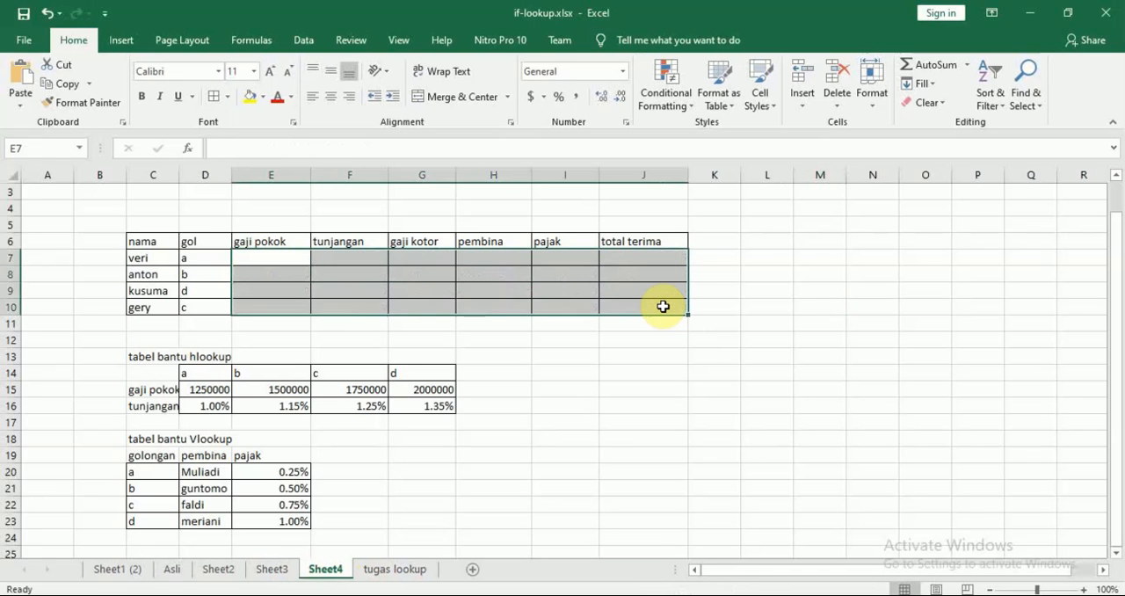
click(573, 434)
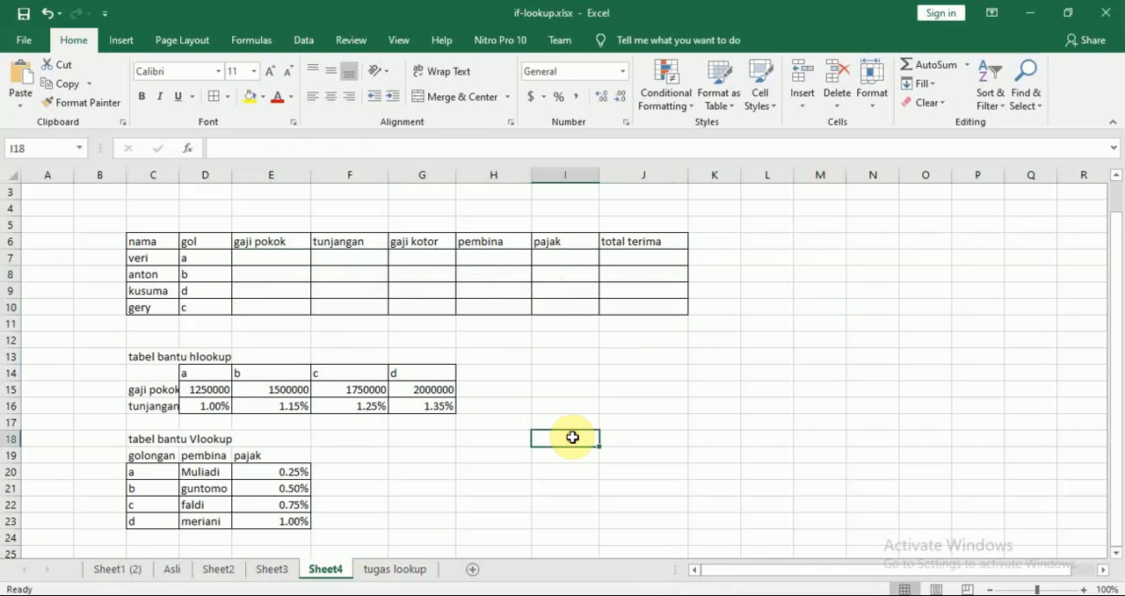
Start a VLOOKUP formula in cell J14 to examine its argument syntax, and discard the entry.
click(643, 379)
text(=)
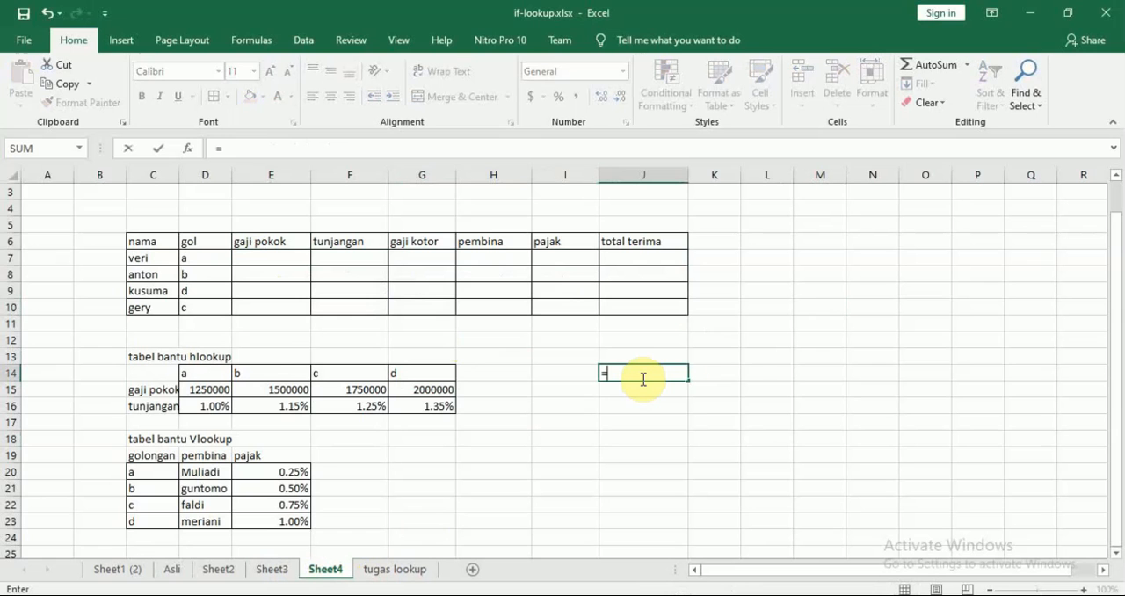
text(vlo)
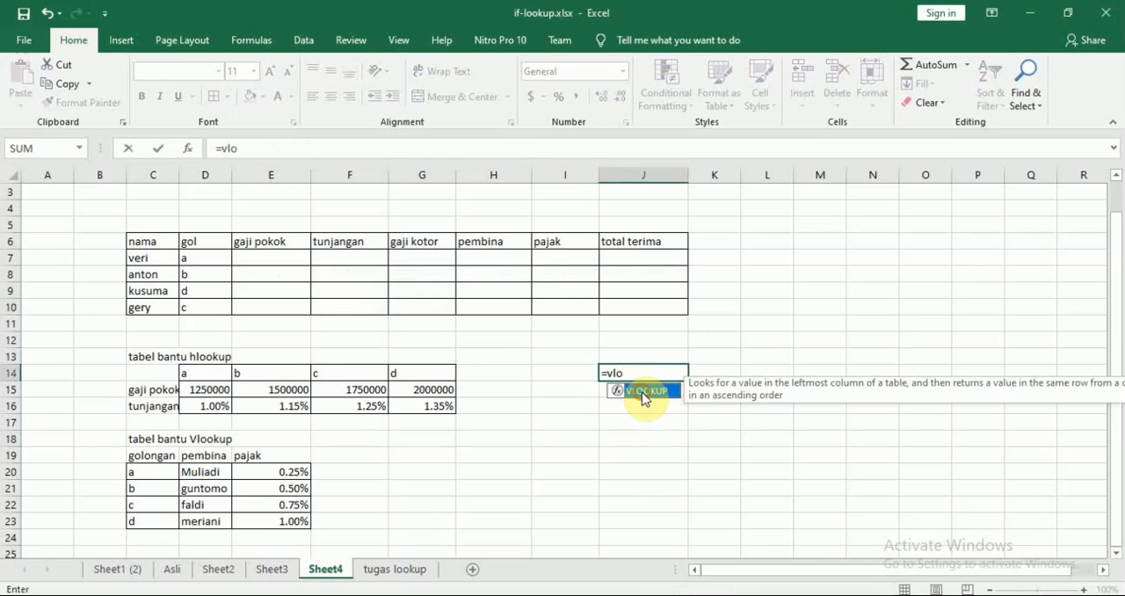
double_click(645, 393)
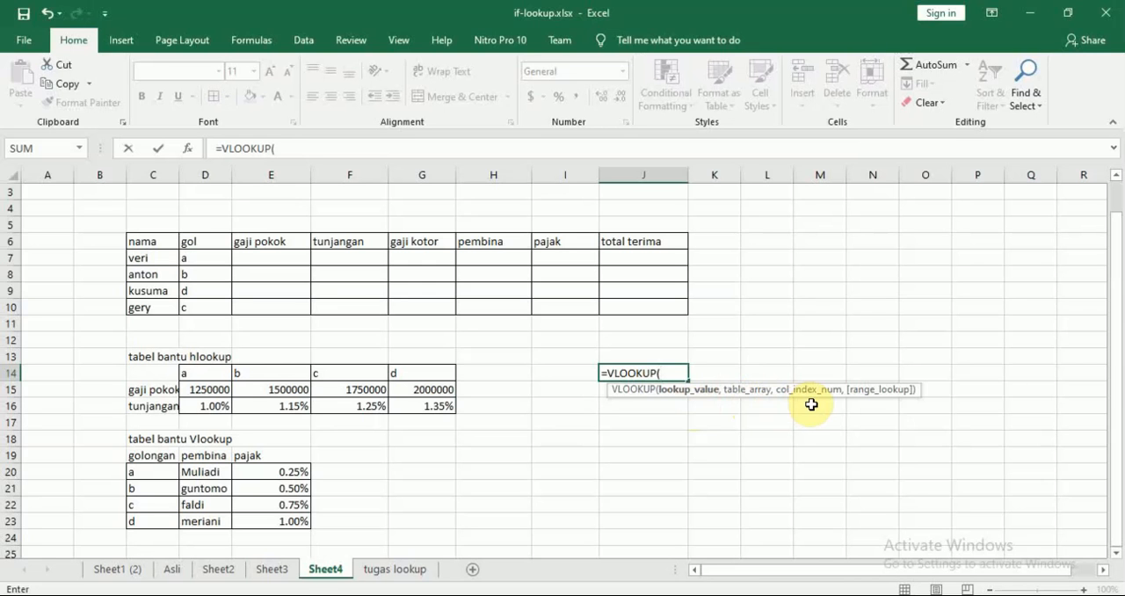
key(BackSpace)
key(Escape)
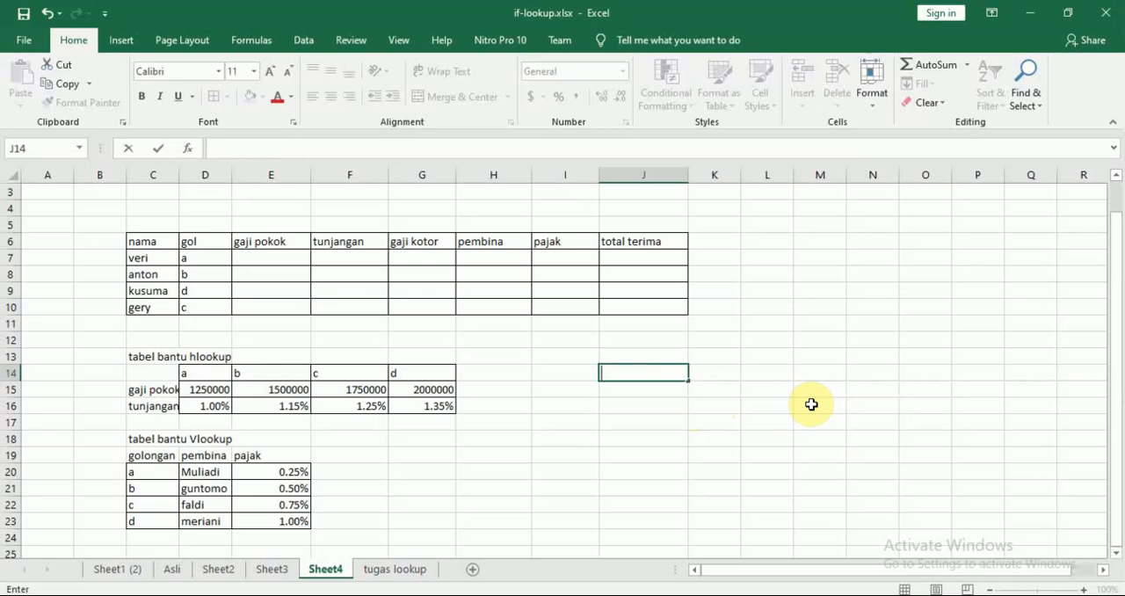
text(=vl)
key(Tab)
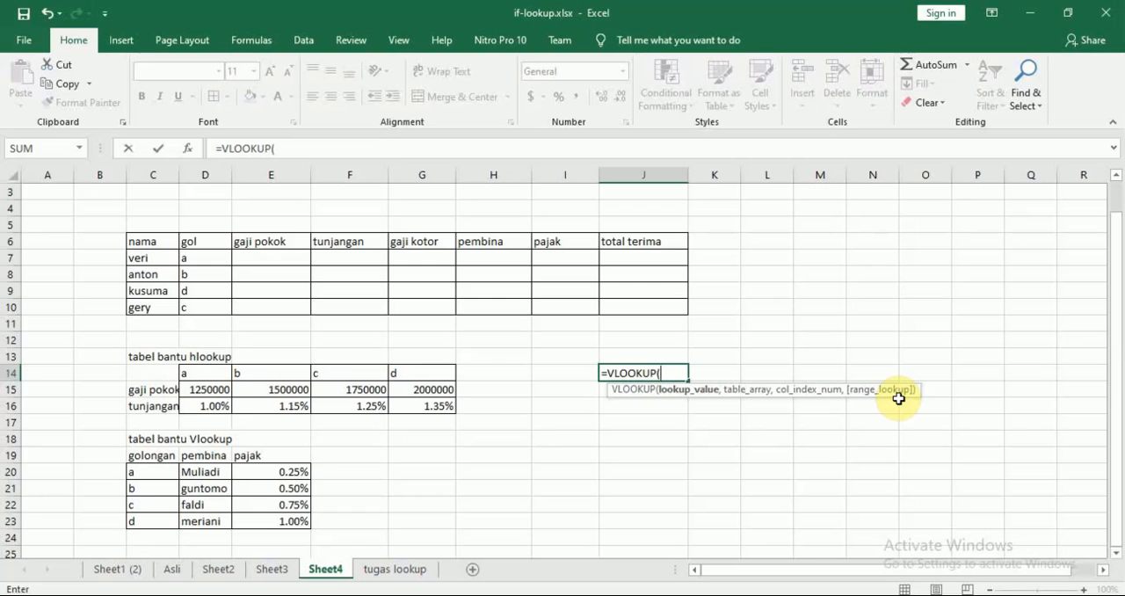
key(BackSpace)
key(BackSpace)
key(BackSpace)
key(BackSpace)
key(BackSpace)
key(BackSpace)
key(BackSpace)
key(BackSpace)
key(BackSpace)
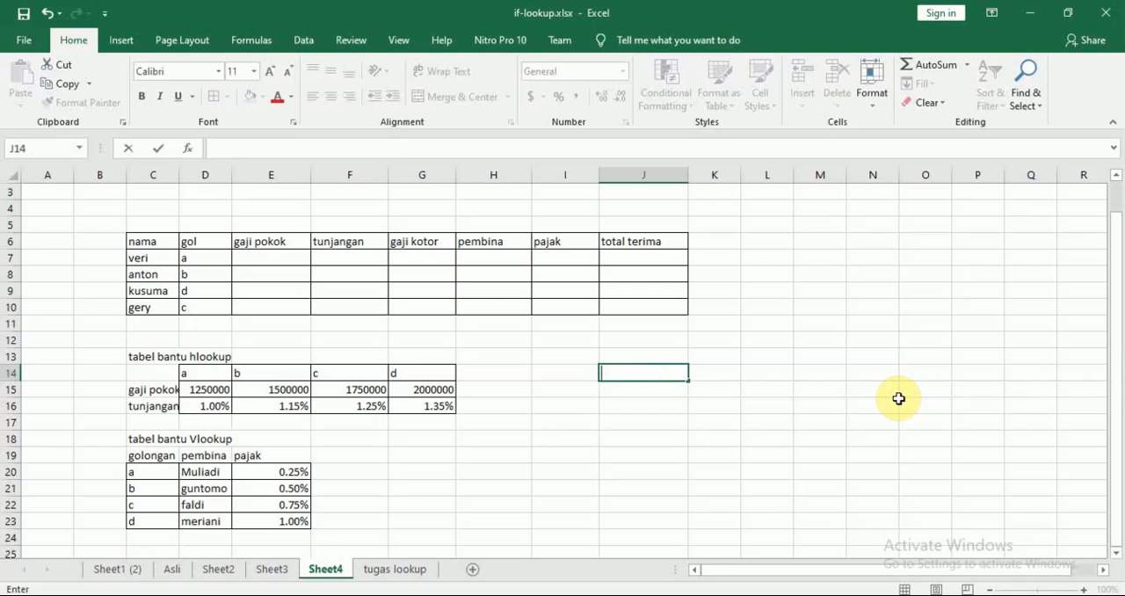
Start an HLOOKUP formula in cell J14 to examine its argument syntax, and discard the entry.
text(h)
key(BackSpace)
text(=hlo)
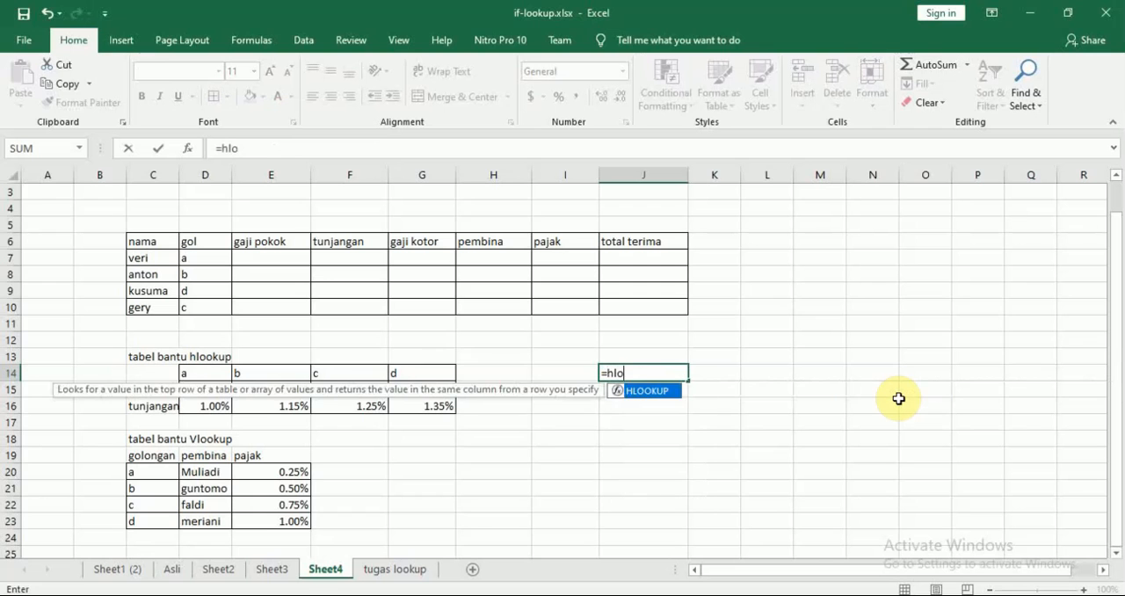
key(Tab)
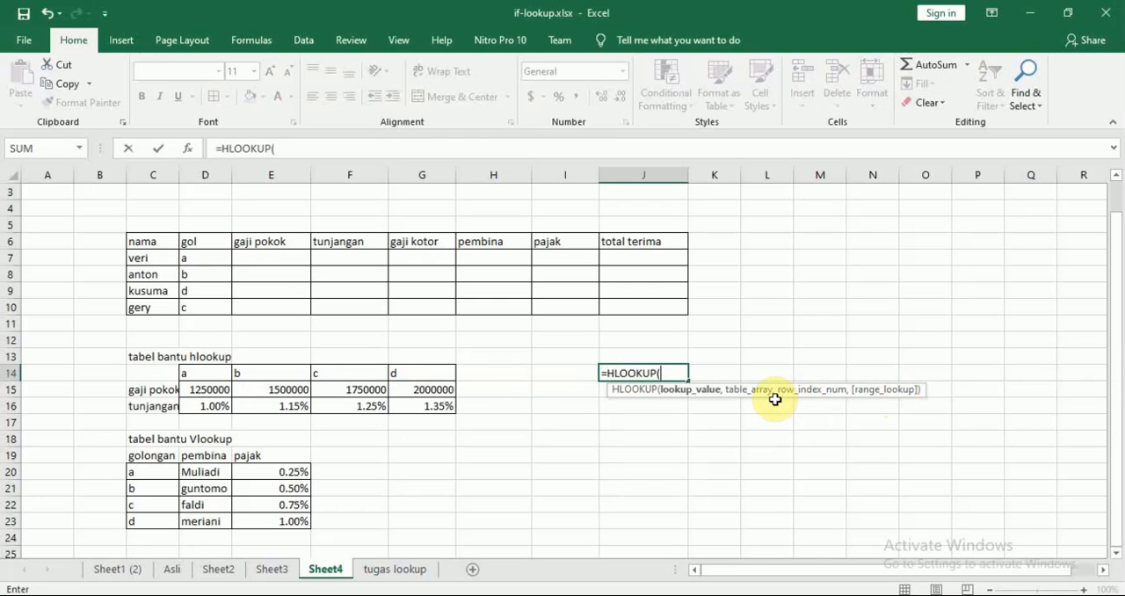
key(BackSpace)
key(BackSpace)
key(BackSpace)
key(BackSpace)
key(BackSpace)
key(BackSpace)
key(BackSpace)
key(BackSpace)
key(BackSpace)
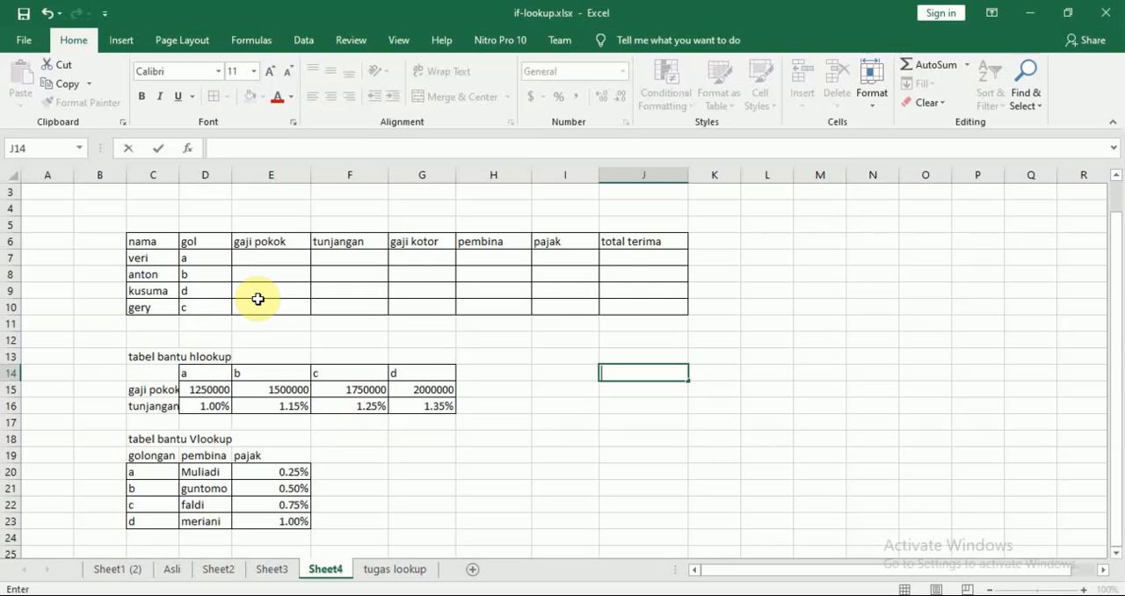
Switch to the Modul 8 Lookup PDF in Nitro Pro, review the exercise's rules for each salary column, and return to the Excel workbook.
click(252, 595)
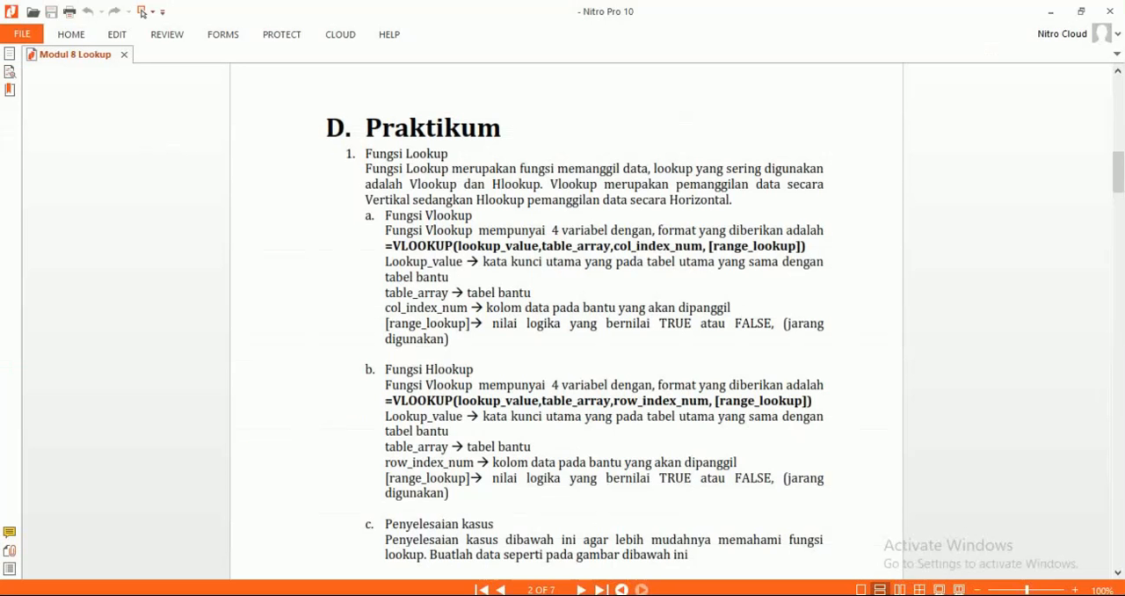
scroll(716, 309, down, 10)
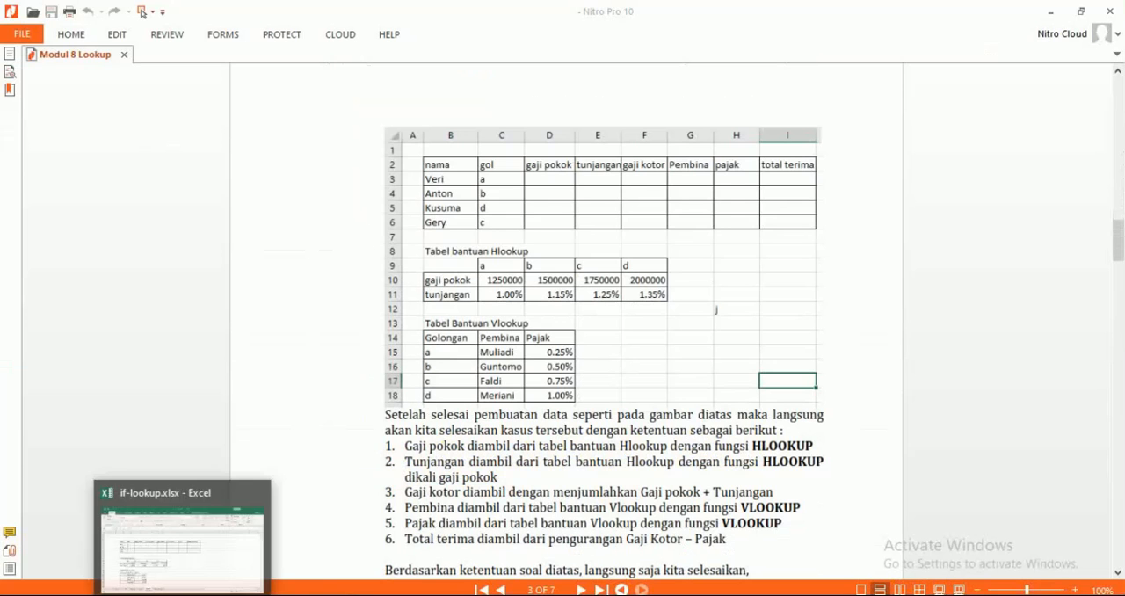
click(184, 594)
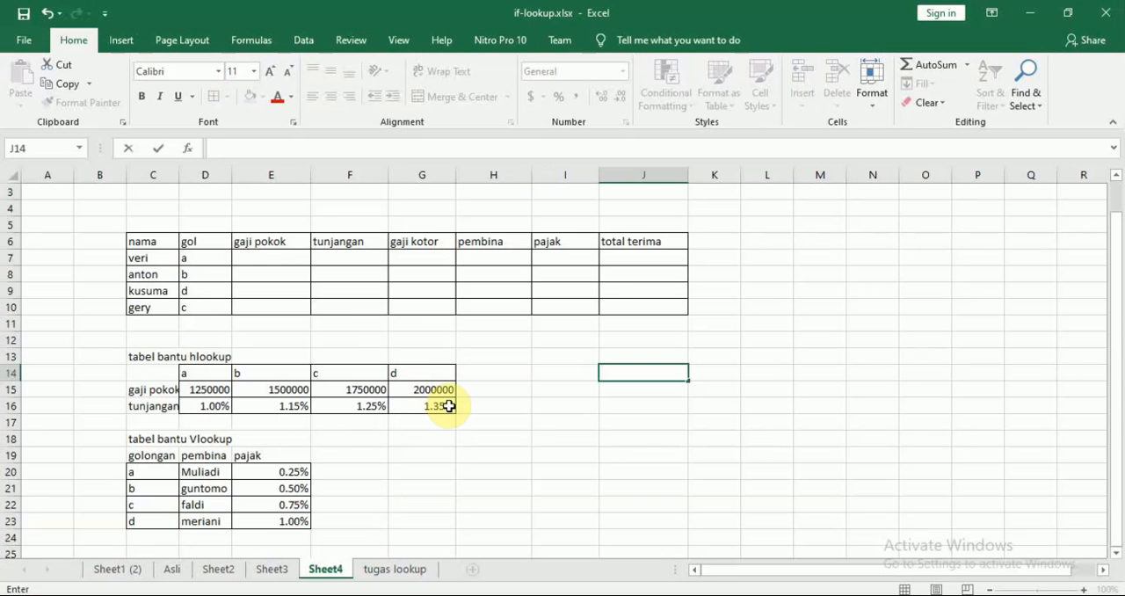
Enter the formula =HLOOKUP(D7,D14:G16,2) in cell E7 for the first employee's gaji pokok.
click(282, 256)
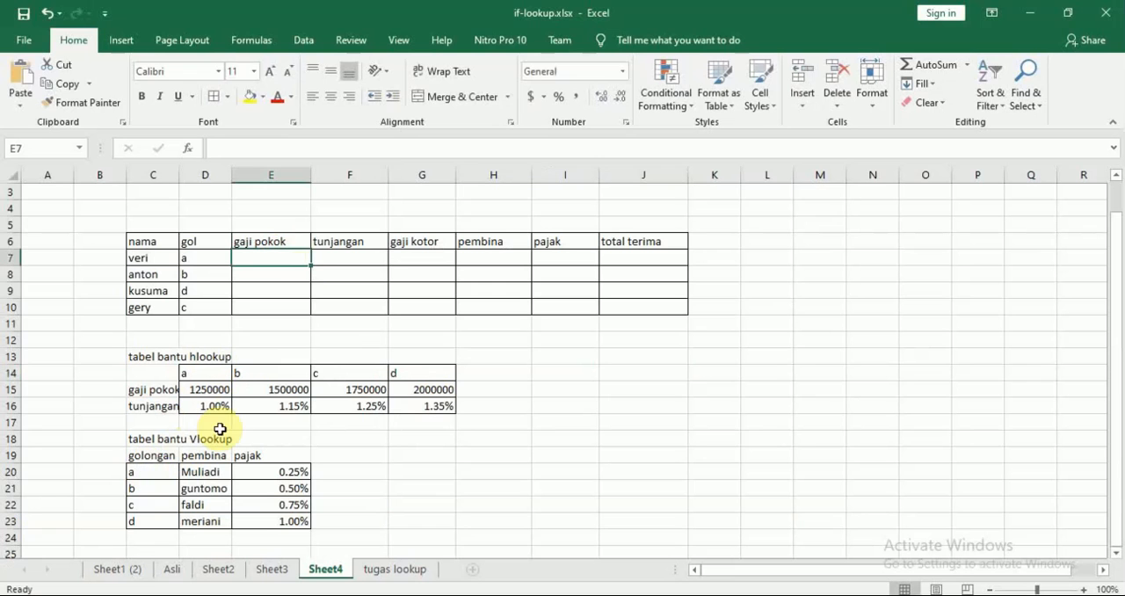
text(=)
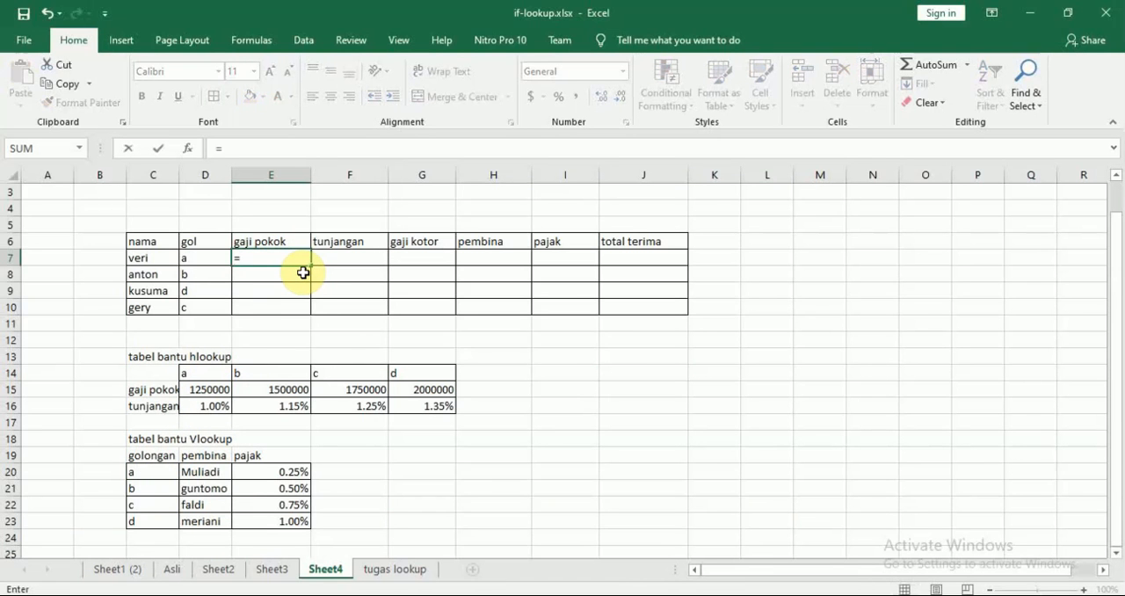
text(hlo)
double_click(299, 275)
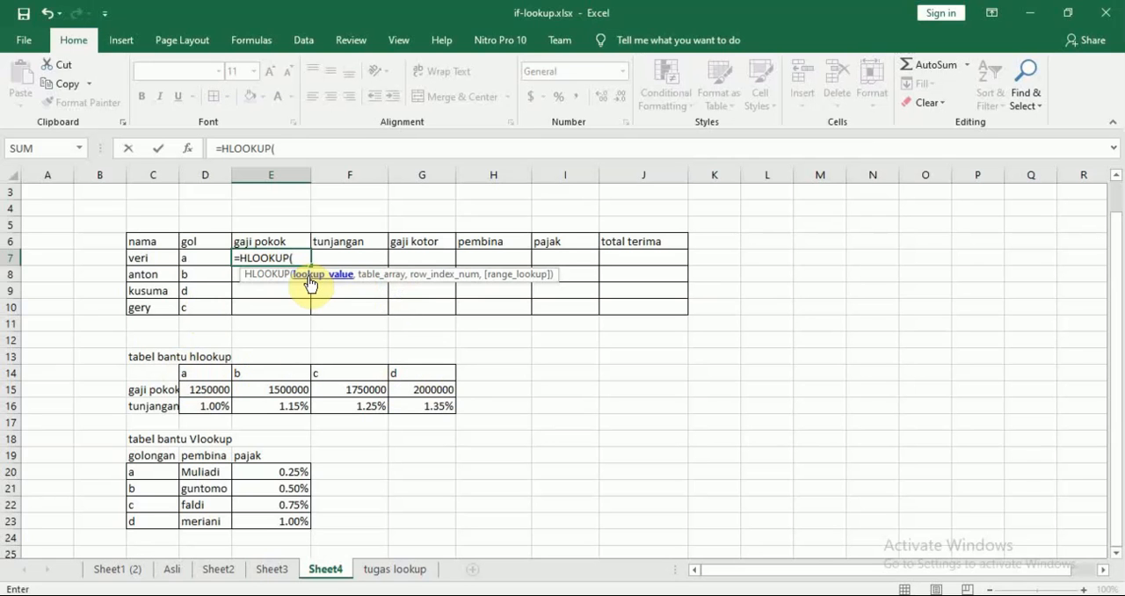
click(197, 257)
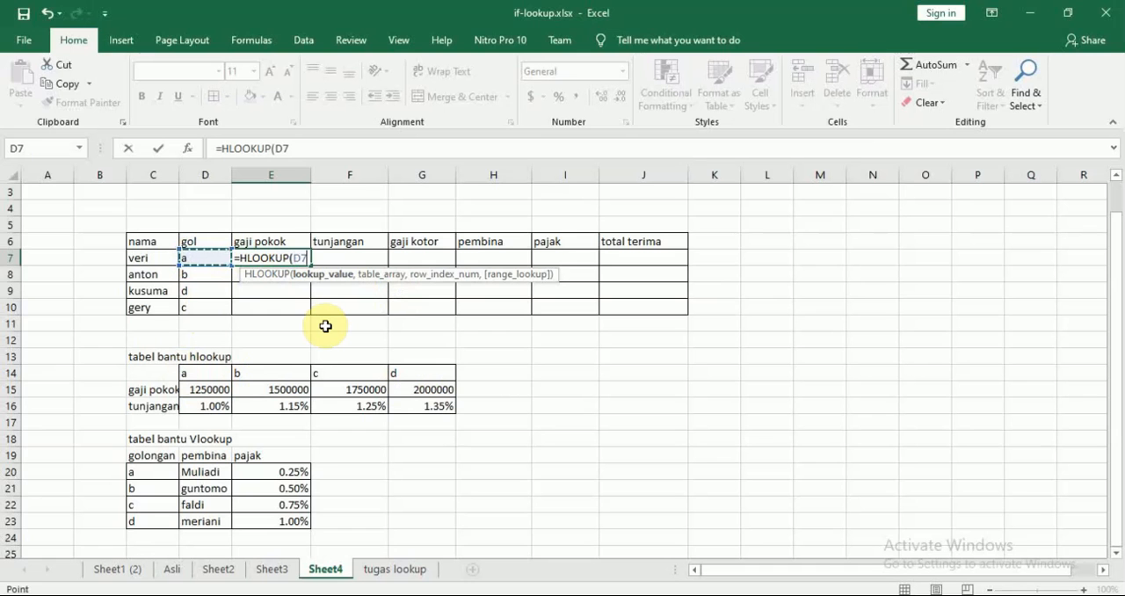
text(,)
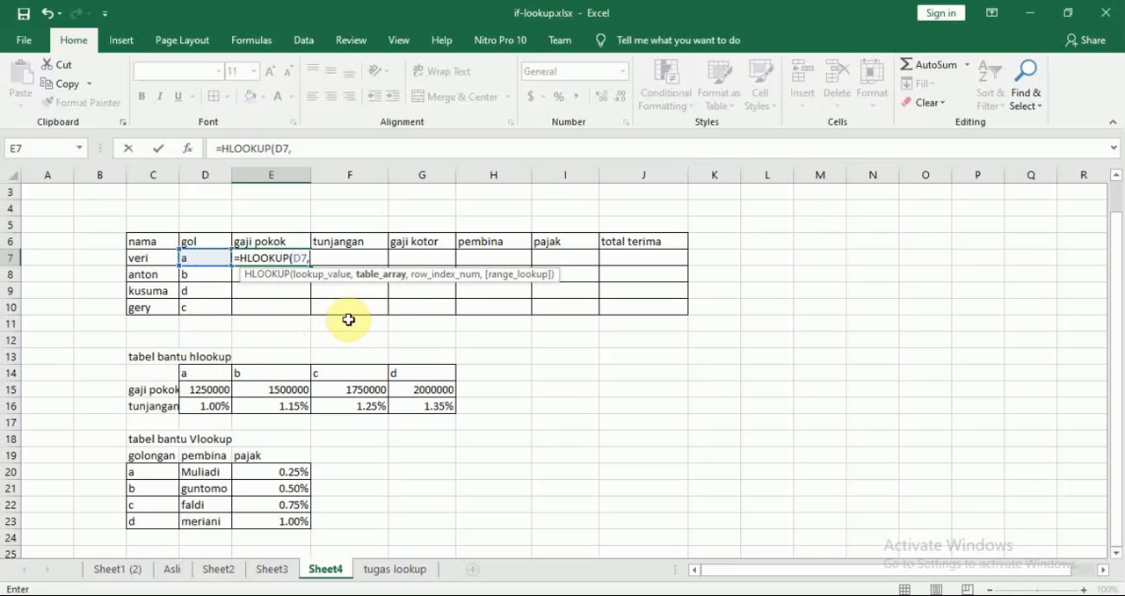
drag(210, 374, 426, 410)
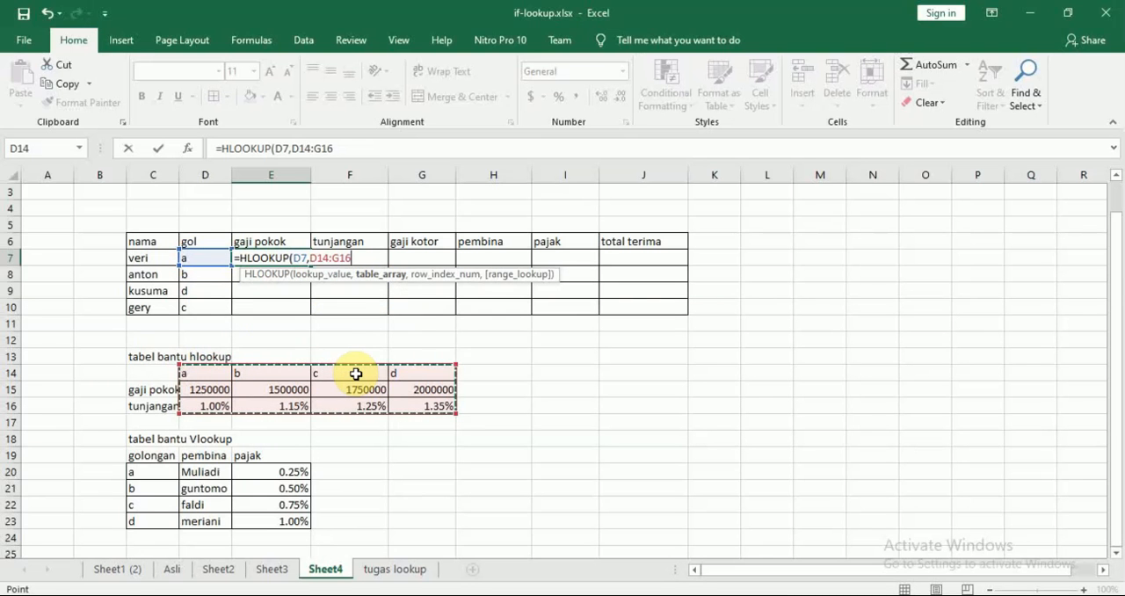
text(,)
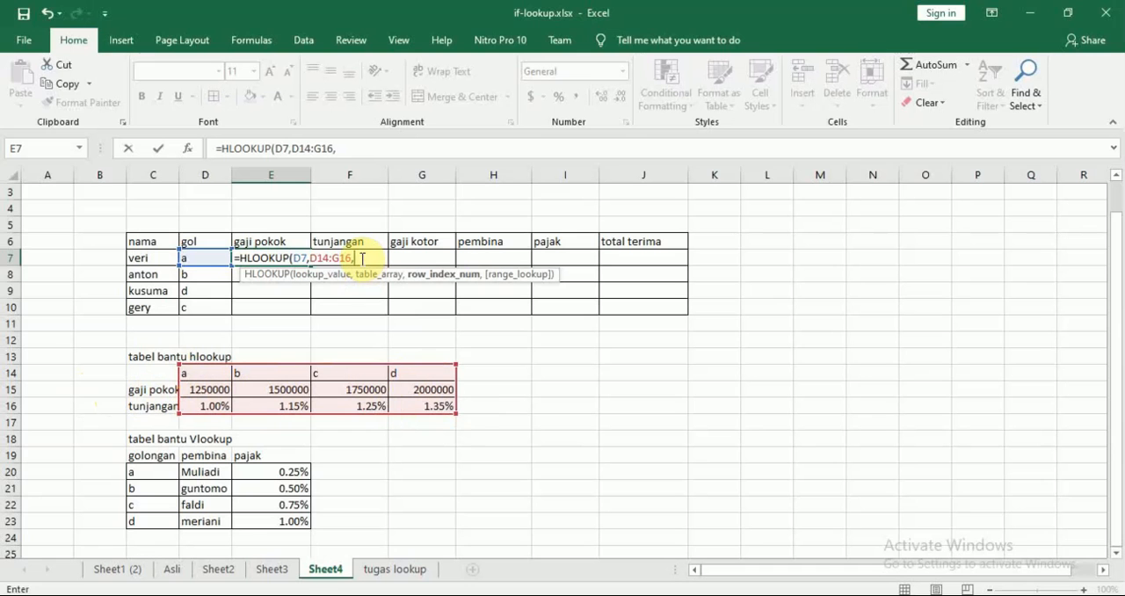
text(2)
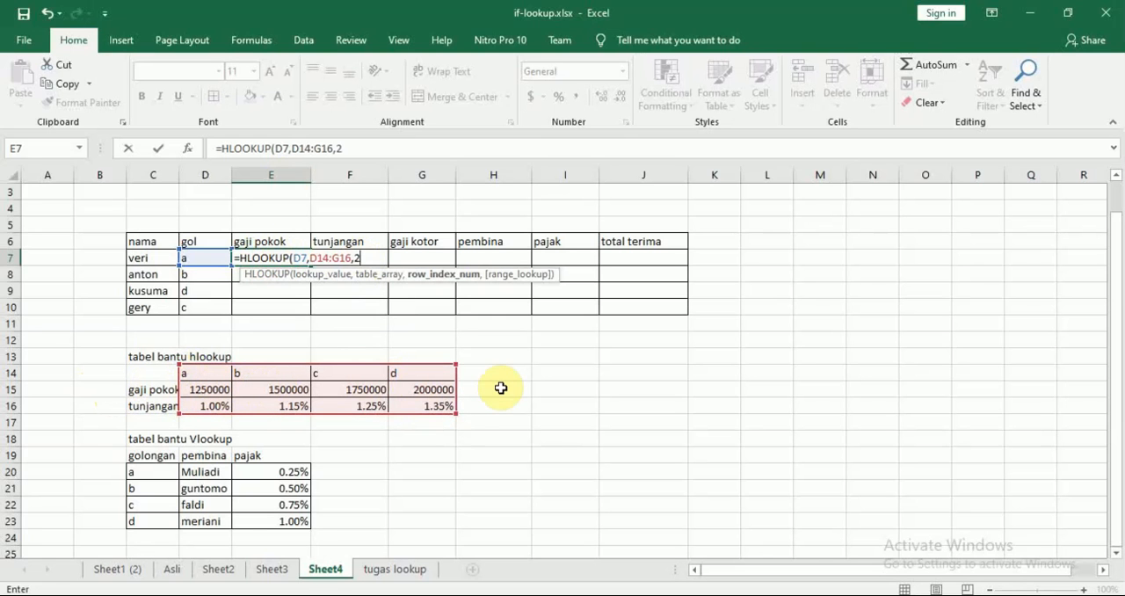
text())
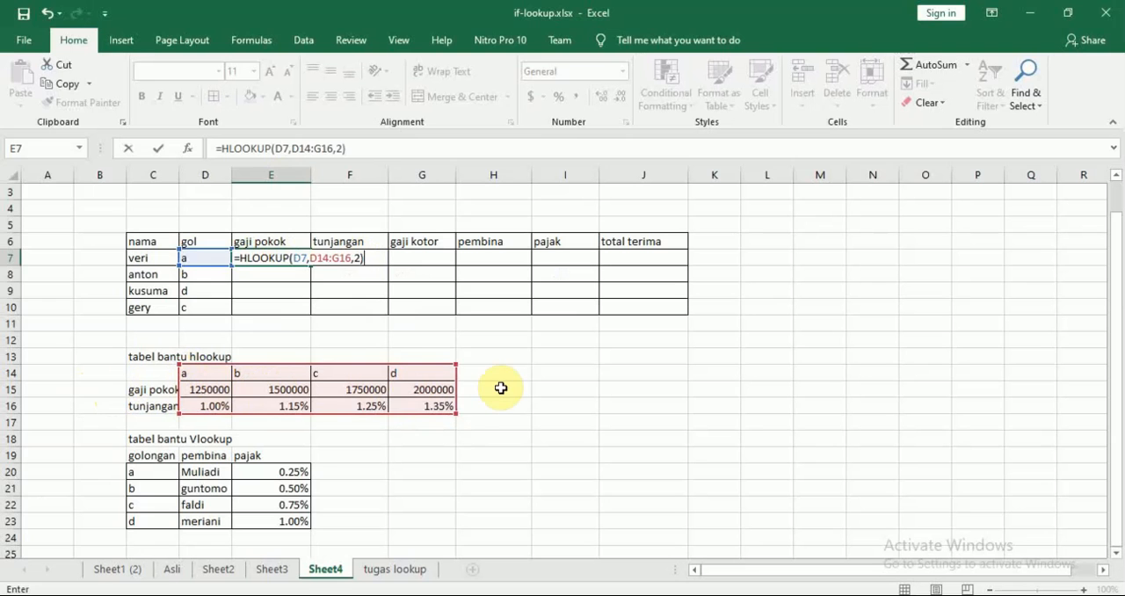
key(Return)
Fill the gaji pokok formula from E7 down to E10.
click(299, 255)
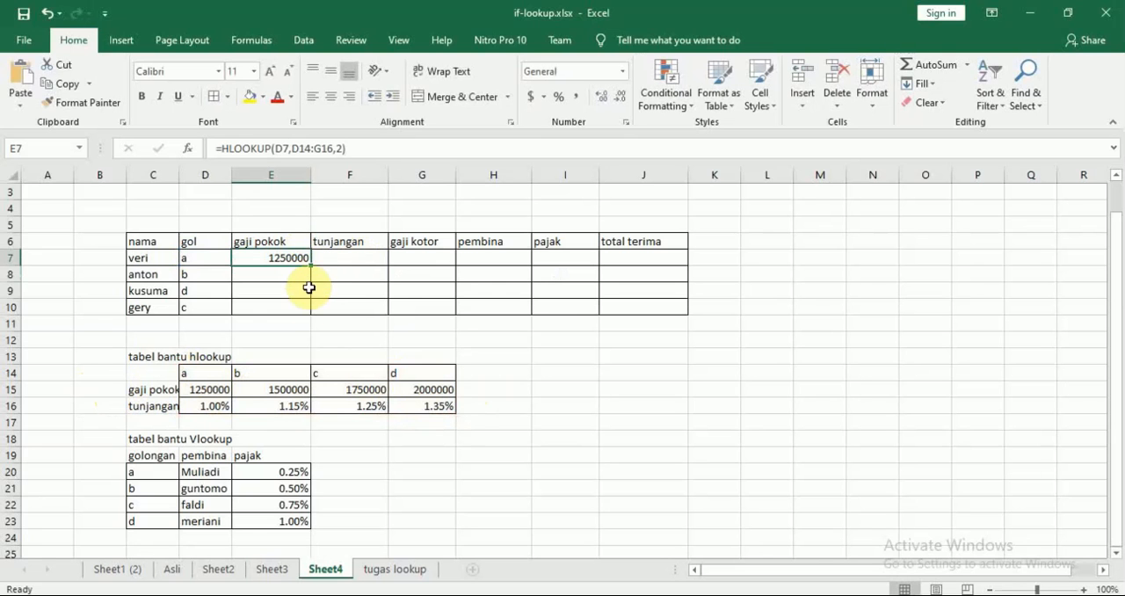
drag(310, 265, 314, 310)
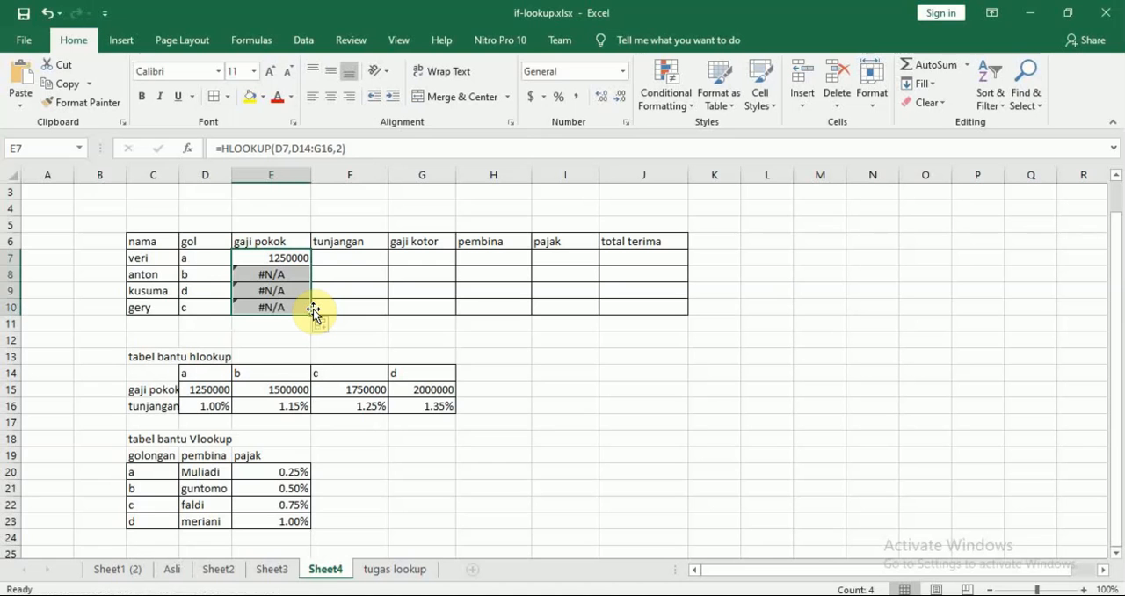
click(329, 303)
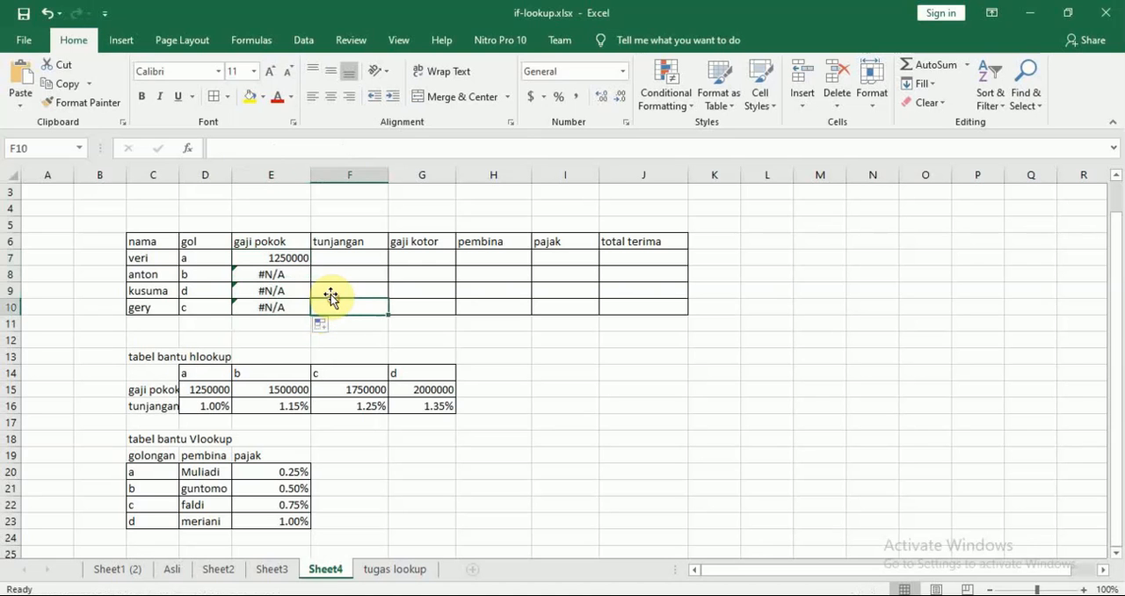
Examine the lookup value and table range referenced by each gaji pokok formula in E7:E10.
double_click(284, 258)
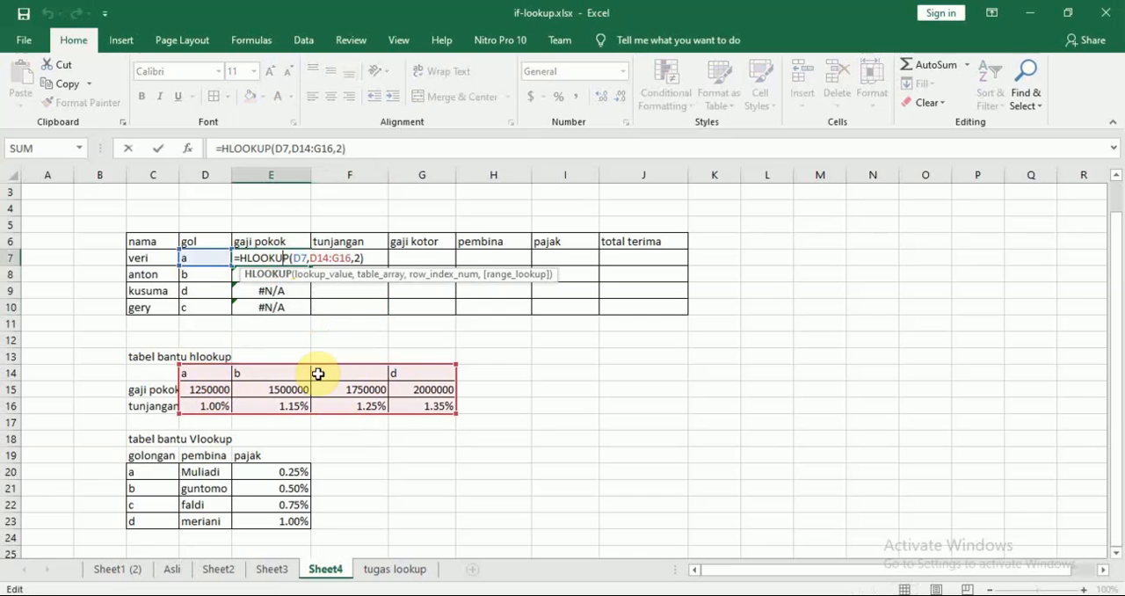
key(Return)
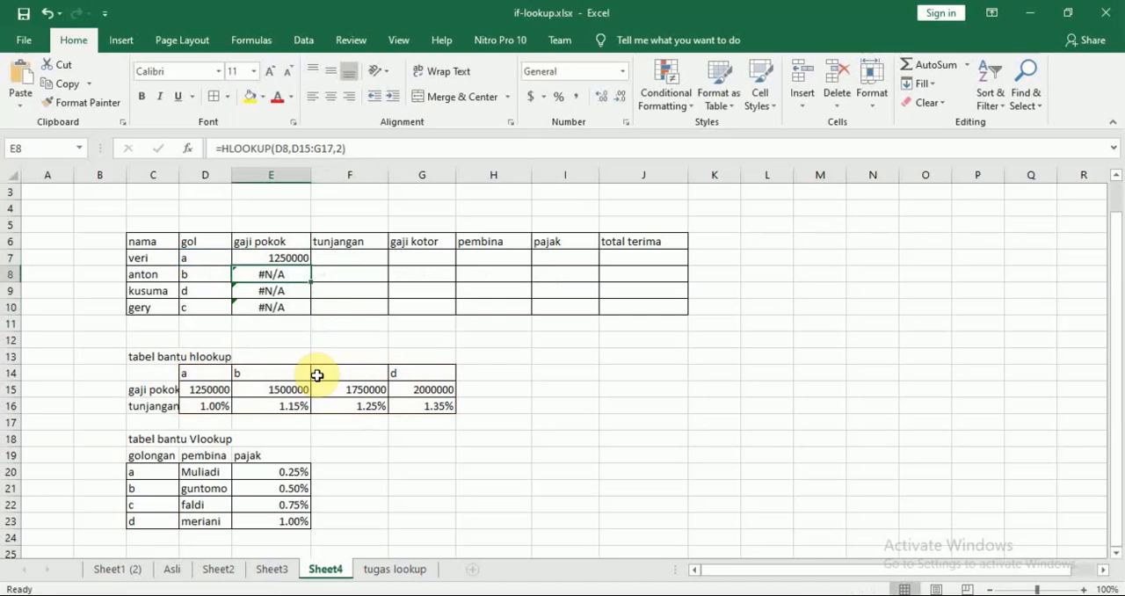
double_click(284, 275)
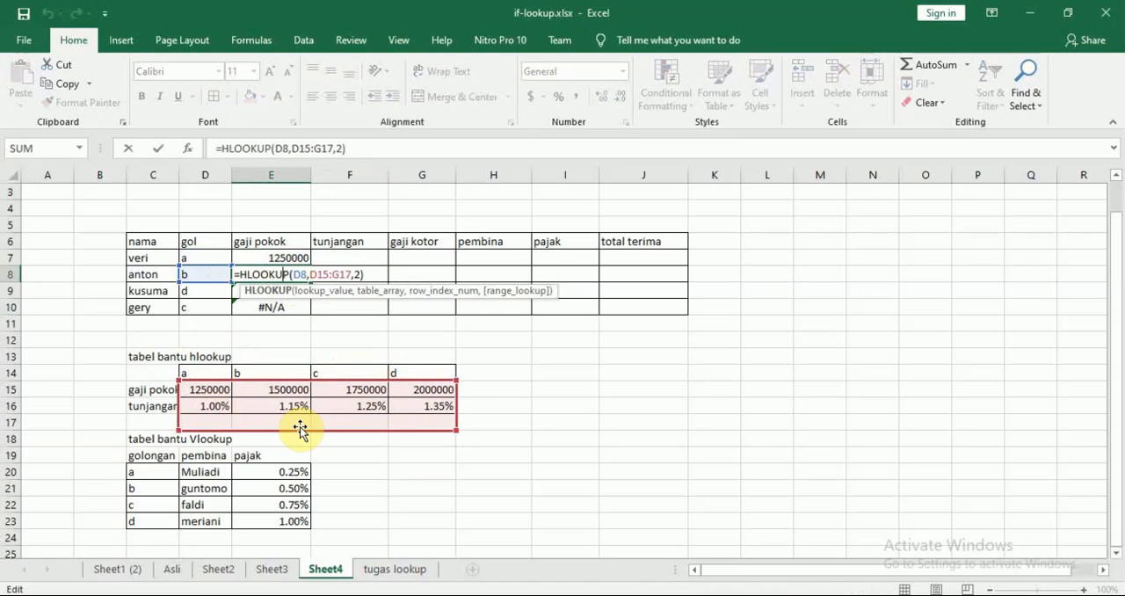
key(Return)
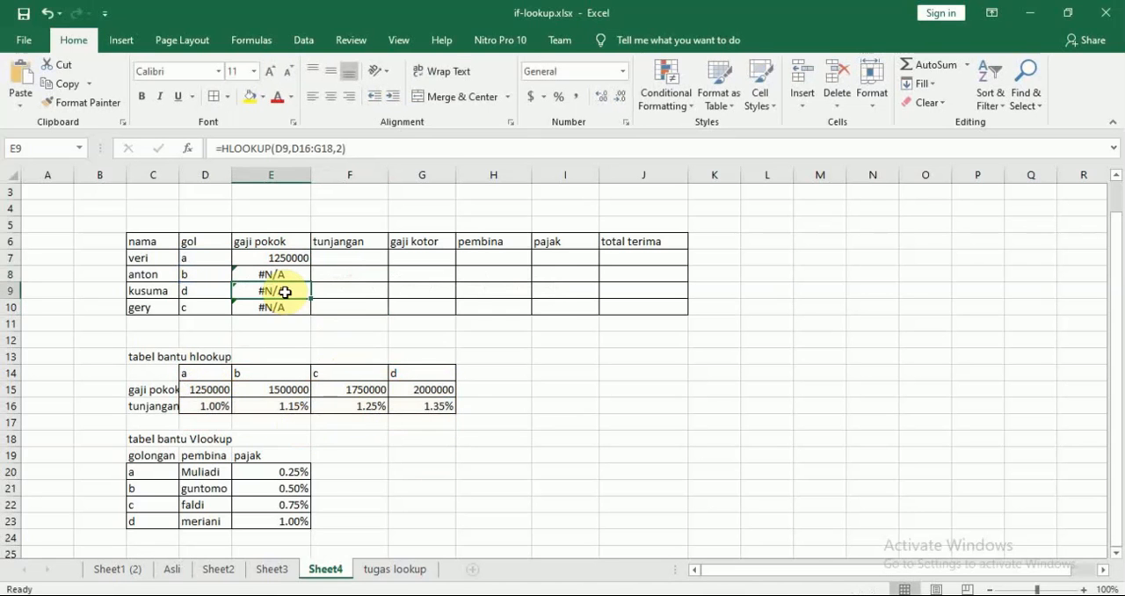
double_click(282, 291)
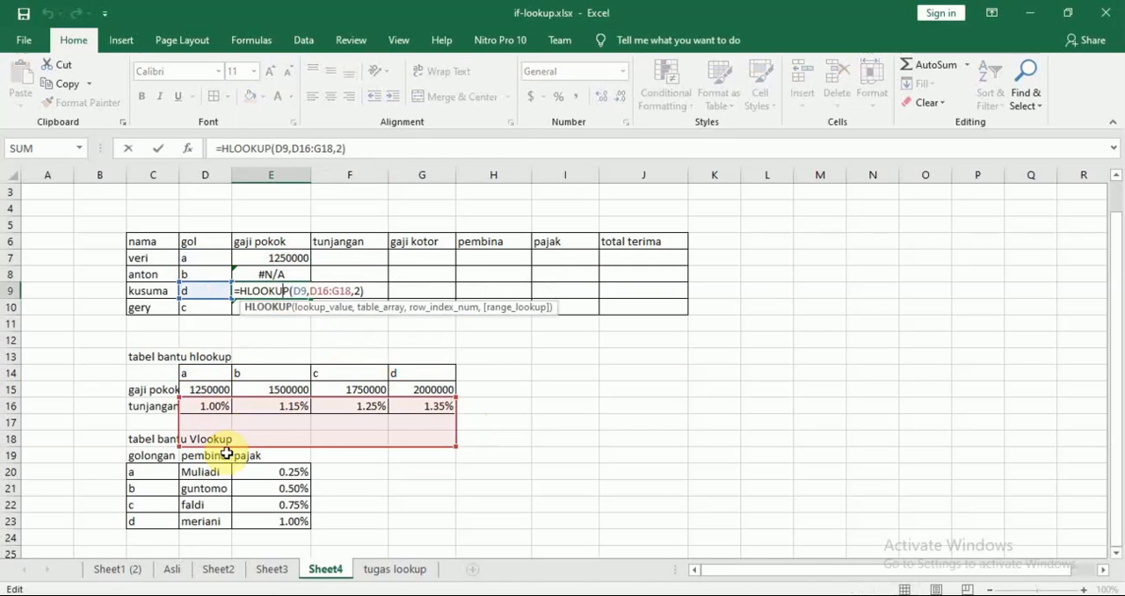
key(Return)
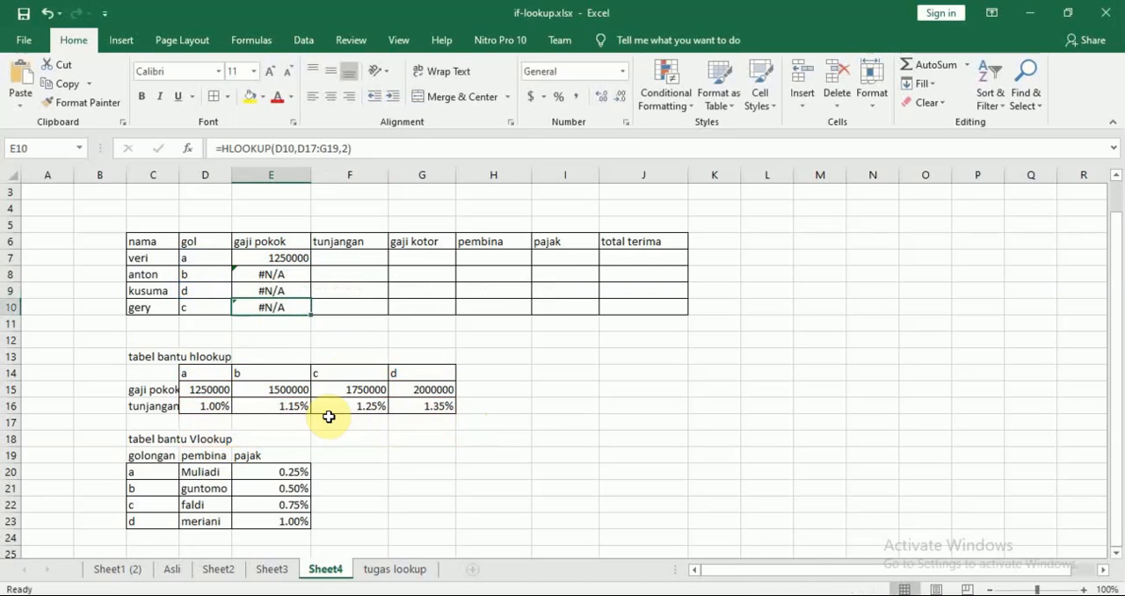
double_click(275, 307)
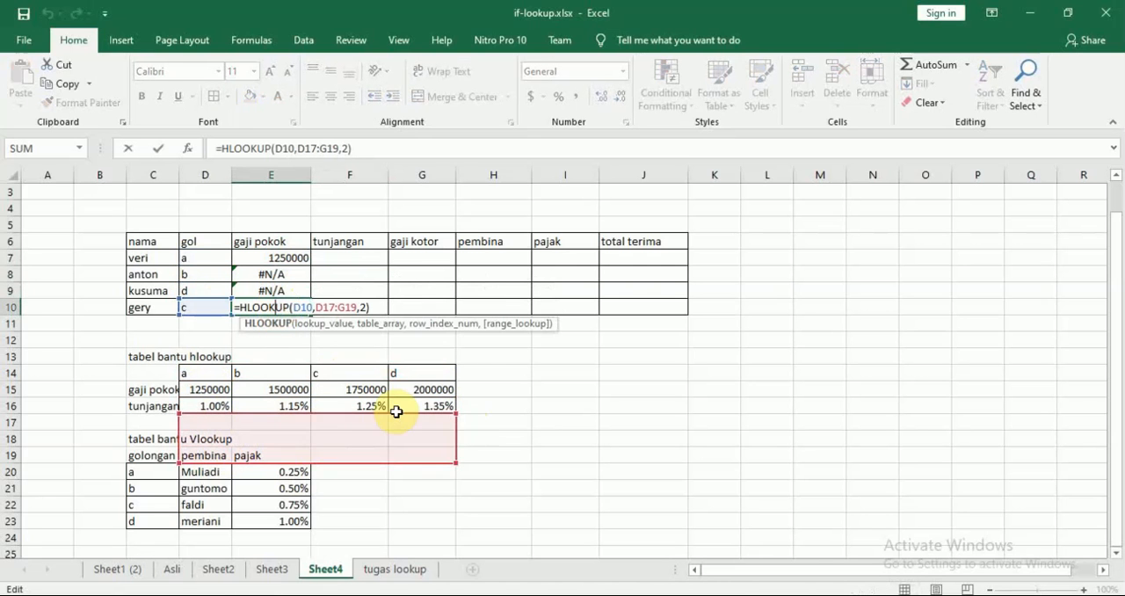
key(Return)
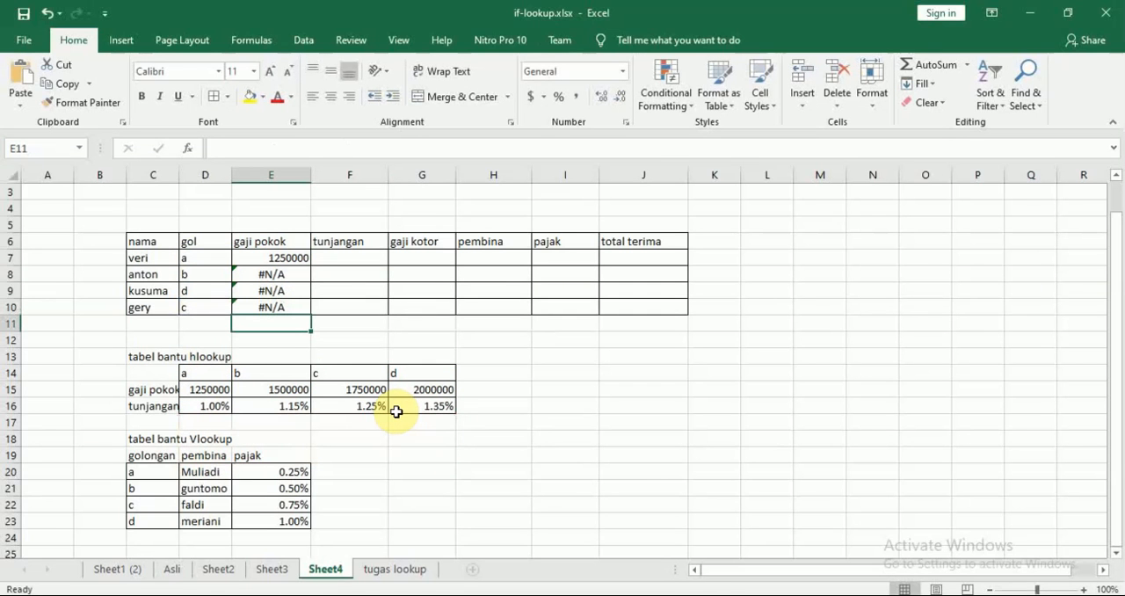
key(Up)
key(Up)
key(Up)
key(Up)
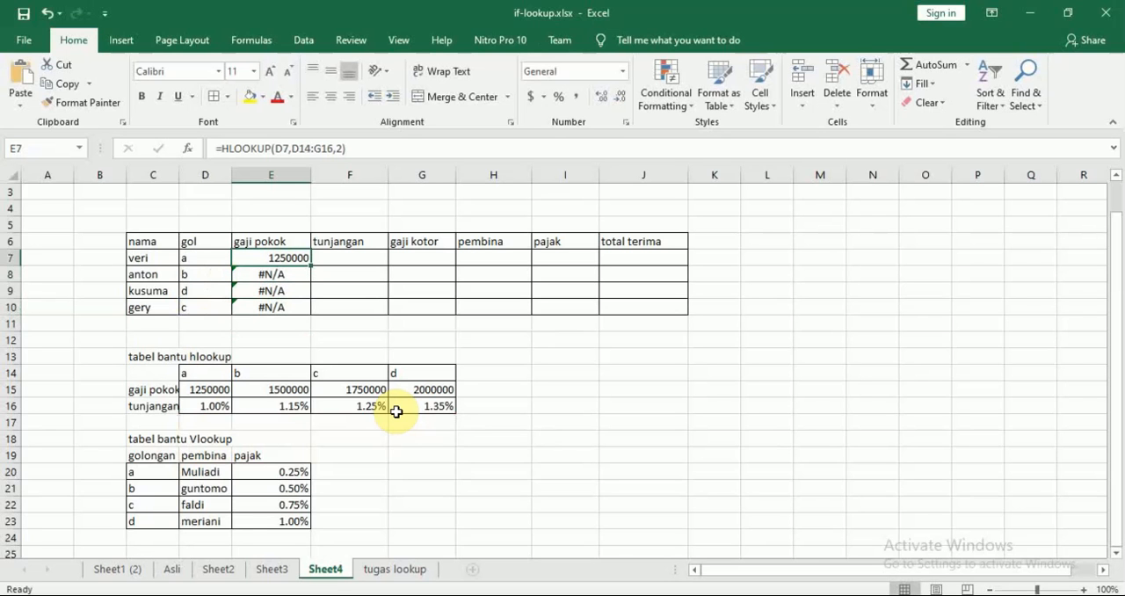
Remove the arguments after D7 in E7's HLOOKUP formula and reselect D14:G16 as the table range.
double_click(281, 260)
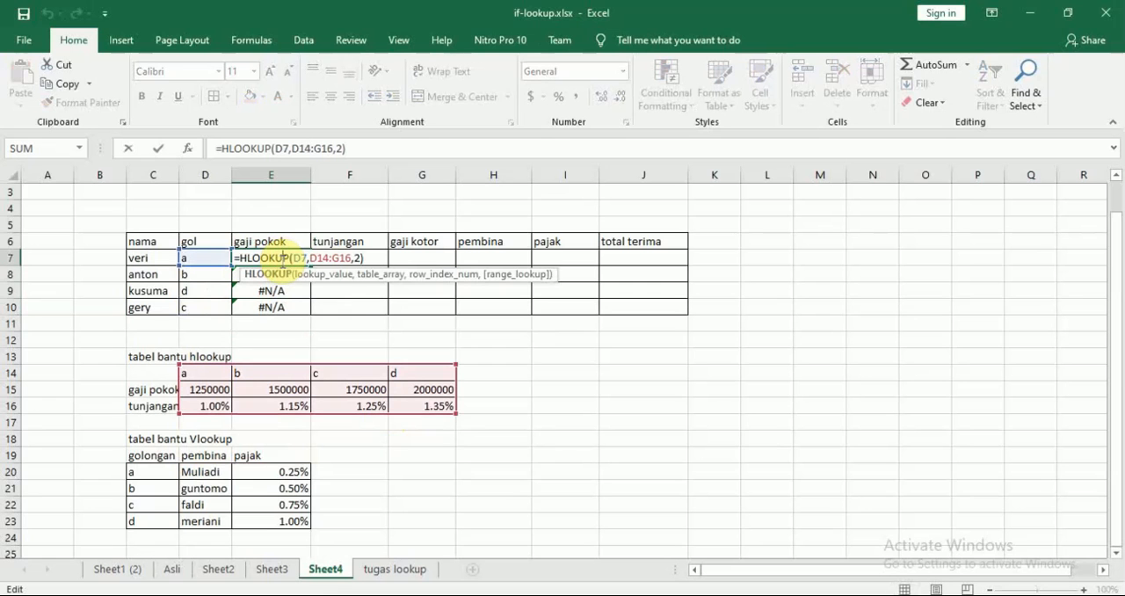
click(362, 258)
key(BackSpace)
key(BackSpace)
key(BackSpace)
key(BackSpace)
key(BackSpace)
key(BackSpace)
key(BackSpace)
key(BackSpace)
key(BackSpace)
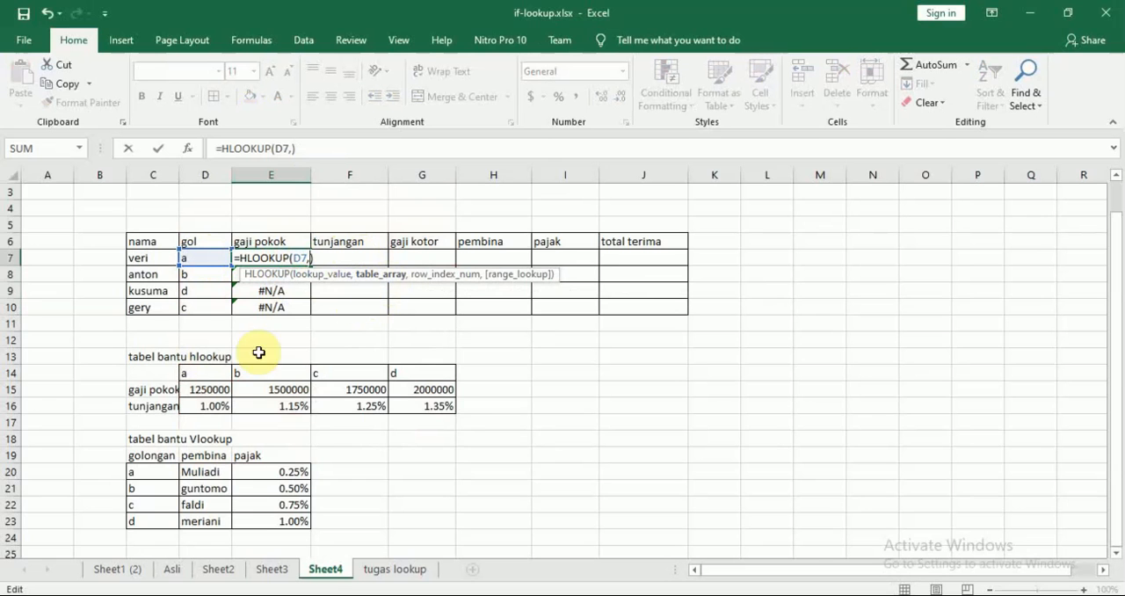
drag(189, 380, 453, 409)
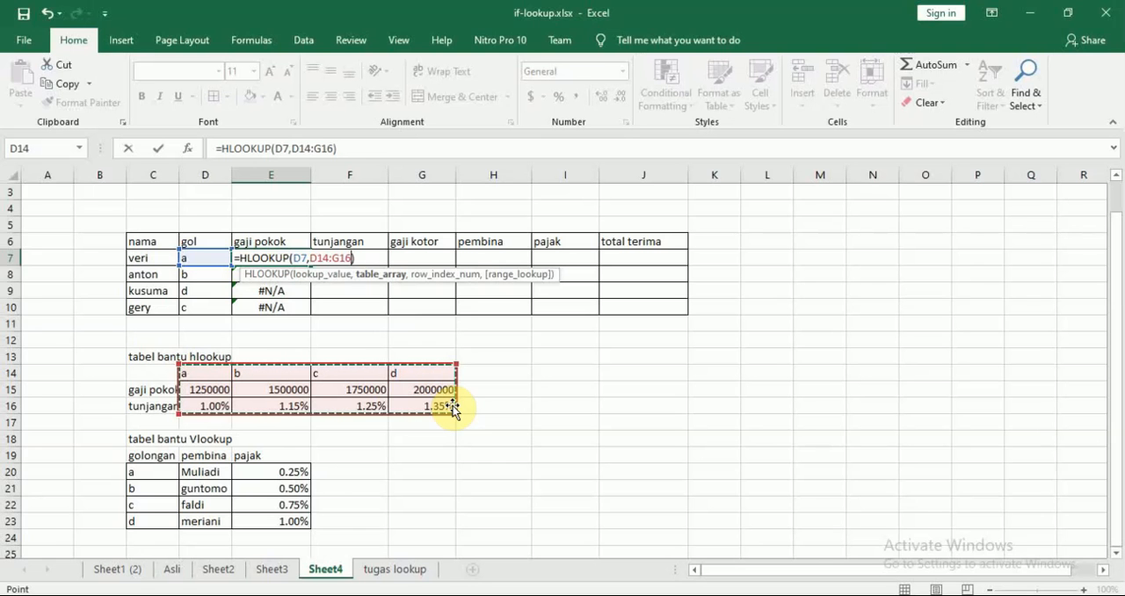
Cycle the table range in E7's formula through its reference types, ending with the fully absolute $D$14:$G$16.
key(F4)
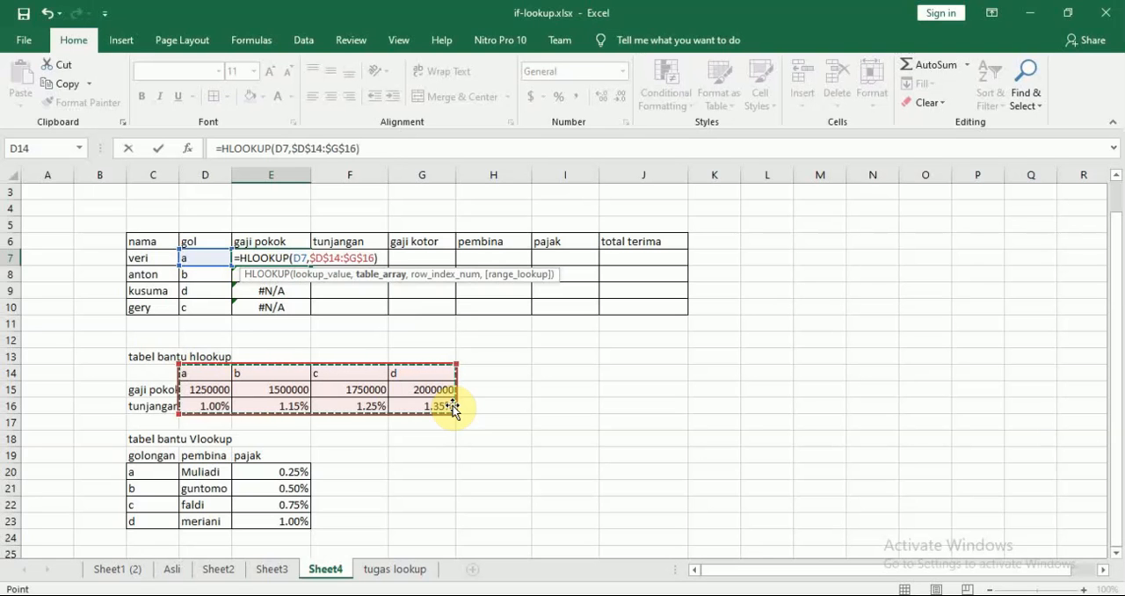
key(F4)
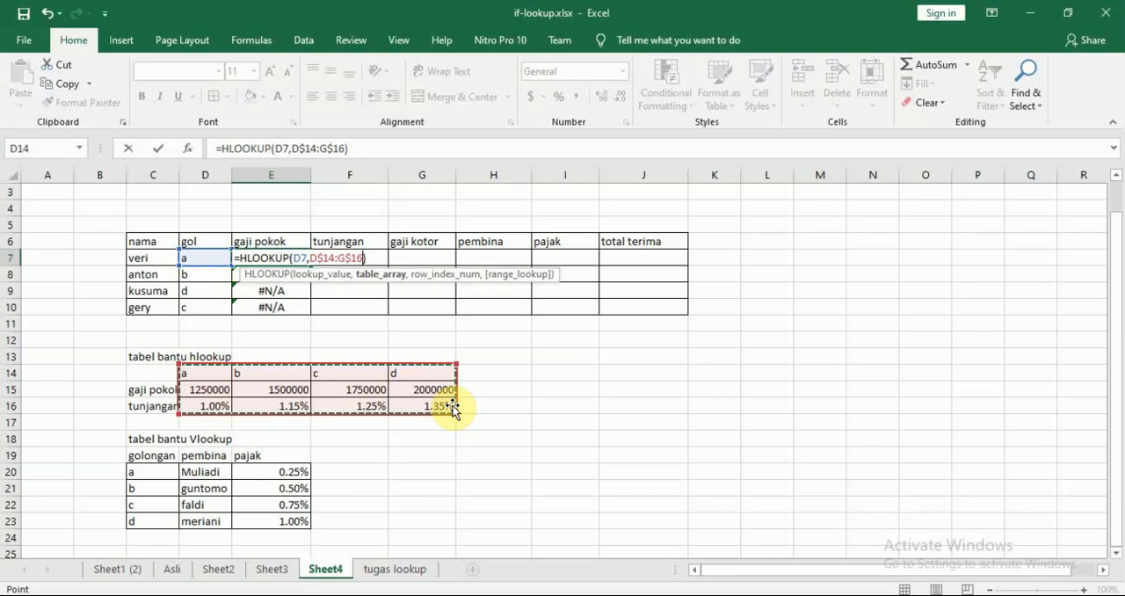
key(F4)
key(F4)
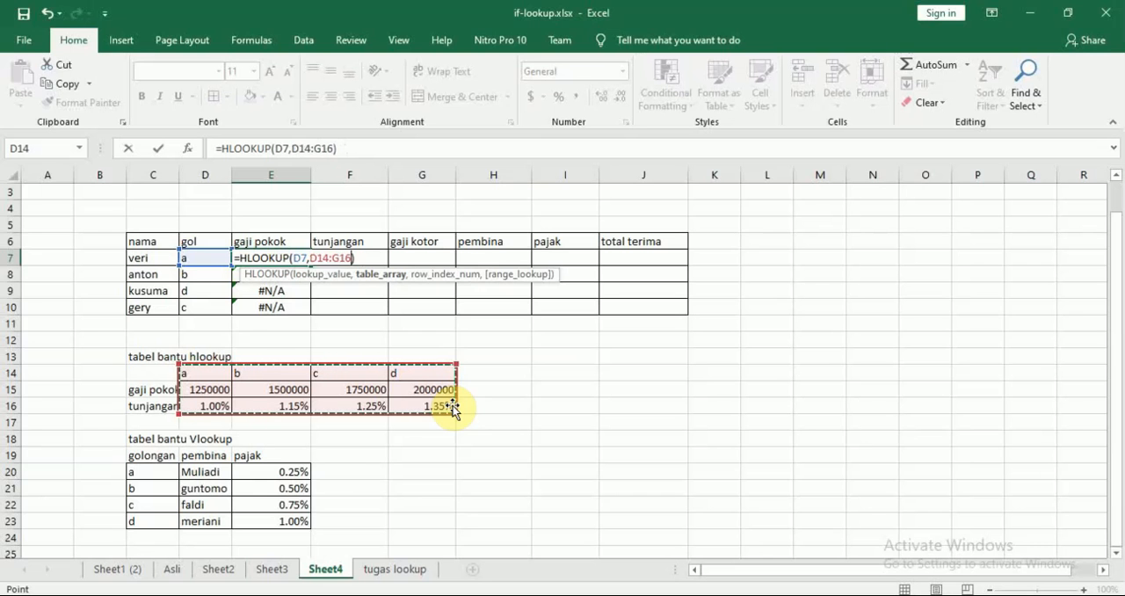
key(F4)
key(F4)
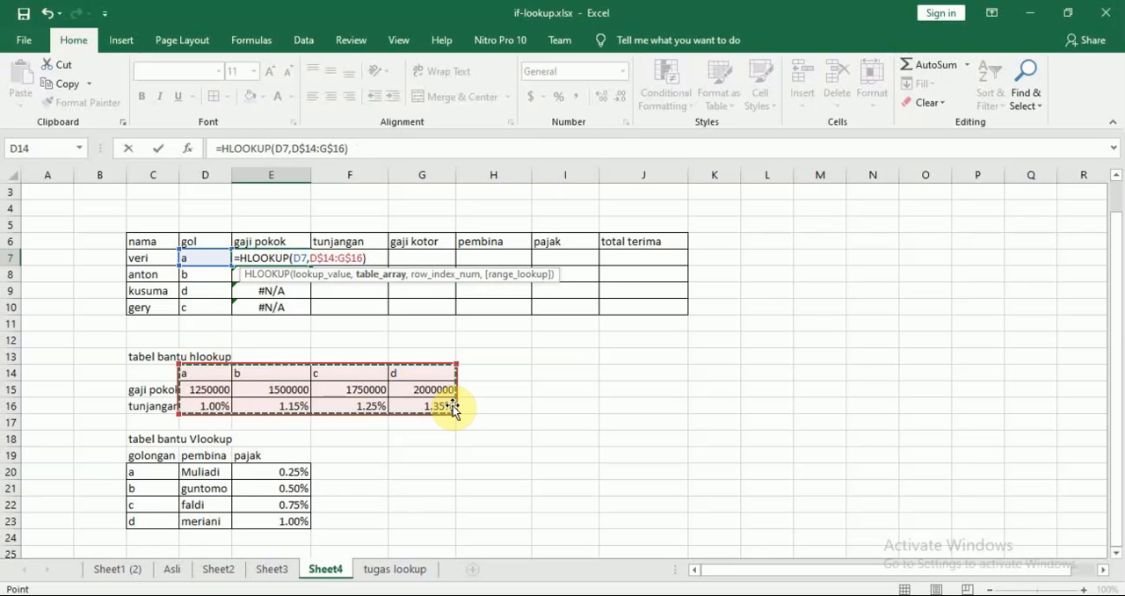
key(F4)
key(F4)
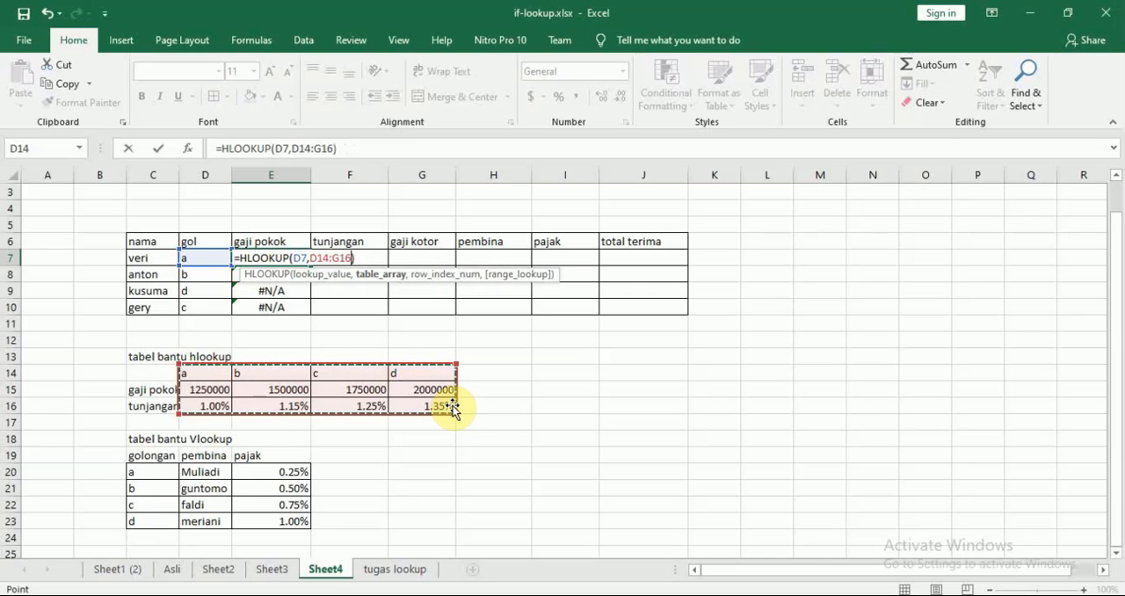
key(F4)
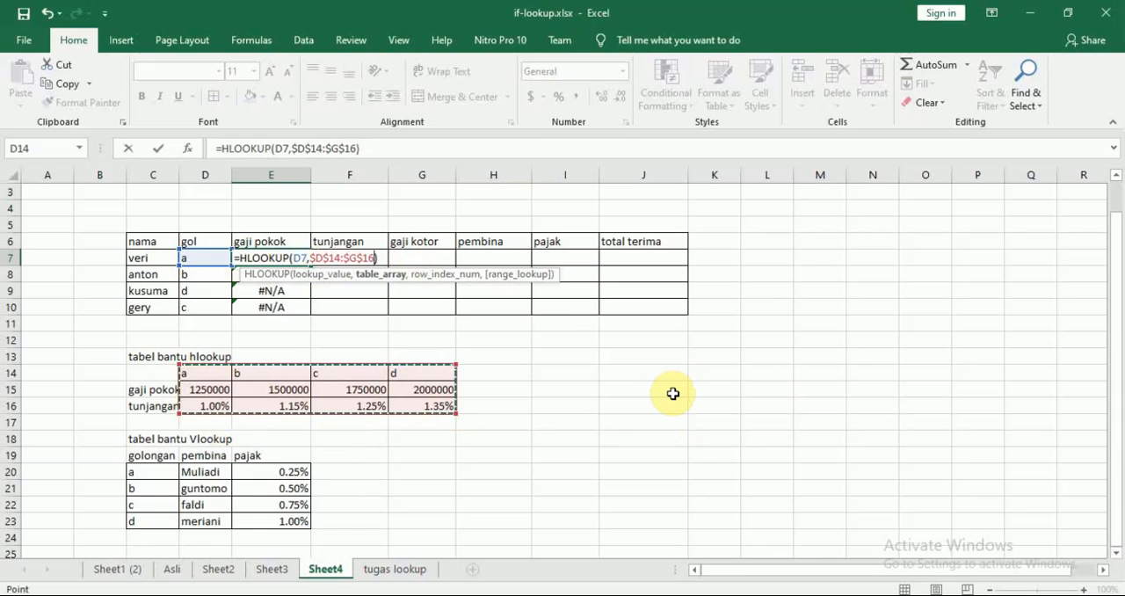
Complete the gaji pokok formula in E7 with row index 2, giving =HLOOKUP(D7,$D$14:$G$16,2).
text(,)
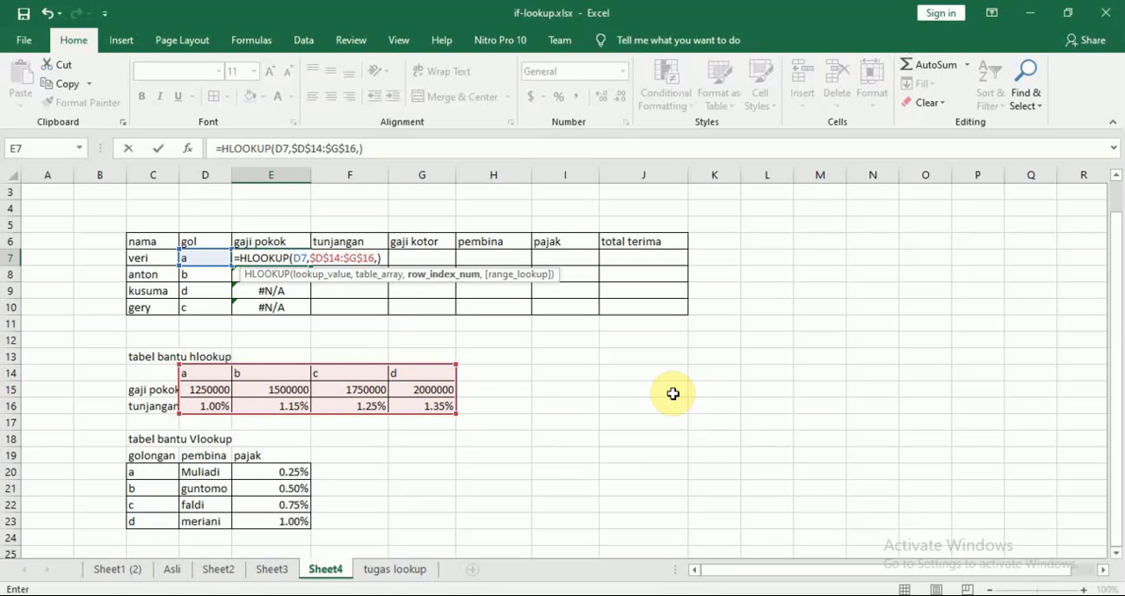
text(2)
key(Return)
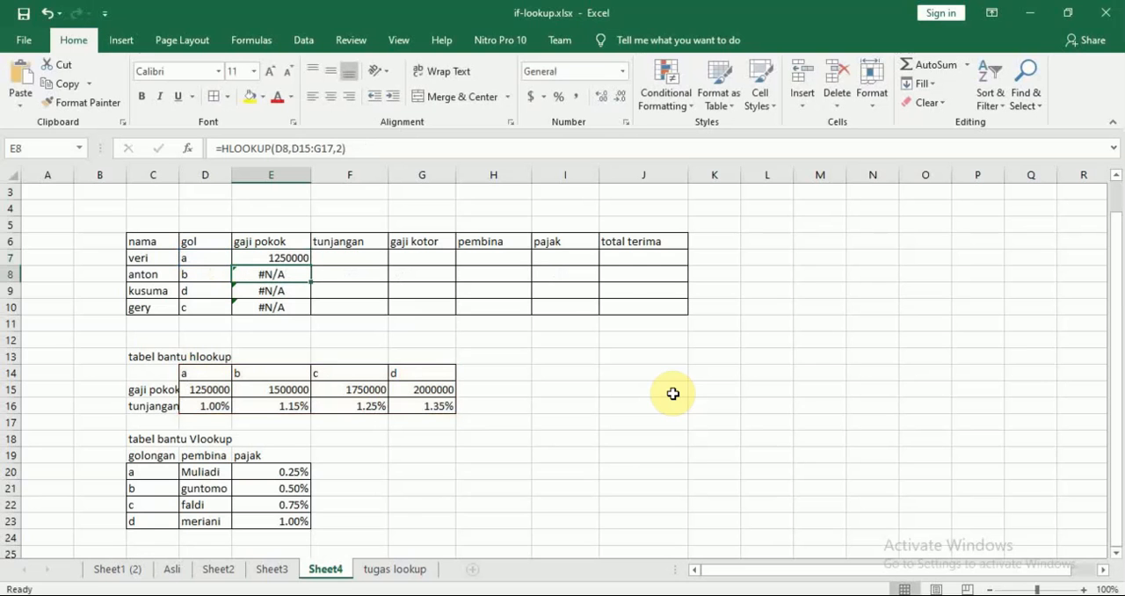
Fill the gaji pokok formula with the absolute table range from E7 down to E10.
click(271, 257)
drag(313, 265, 312, 308)
click(385, 282)
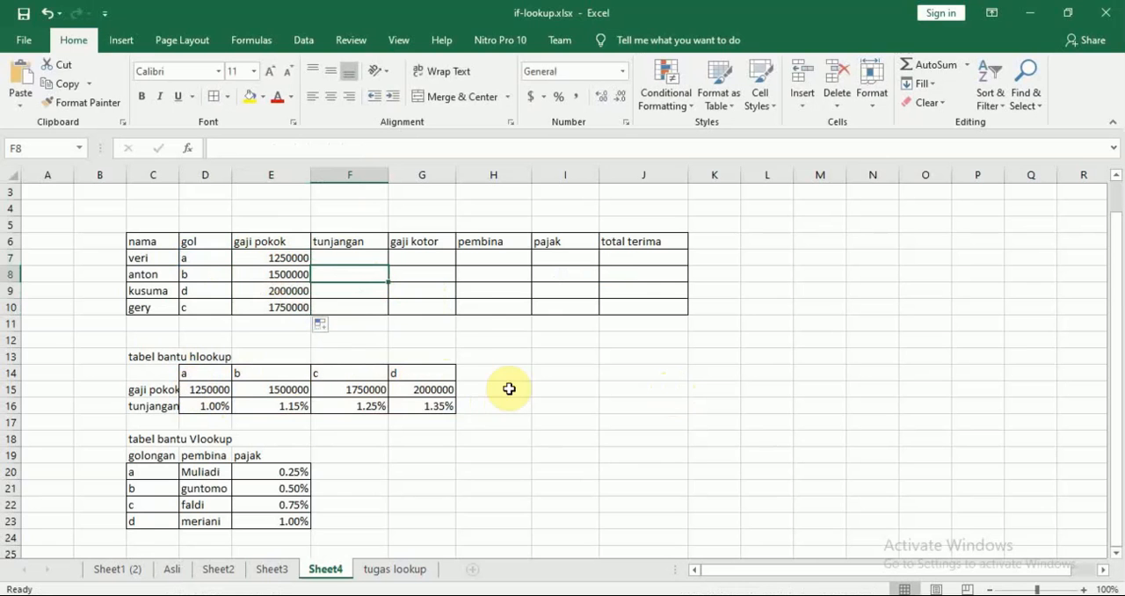
Check the tunjangan rule in the Modul 8 Lookup PDF in Nitro Pro, and start an HLOOKUP formula in Excel cell F7 with D7 as lookup value.
click(351, 256)
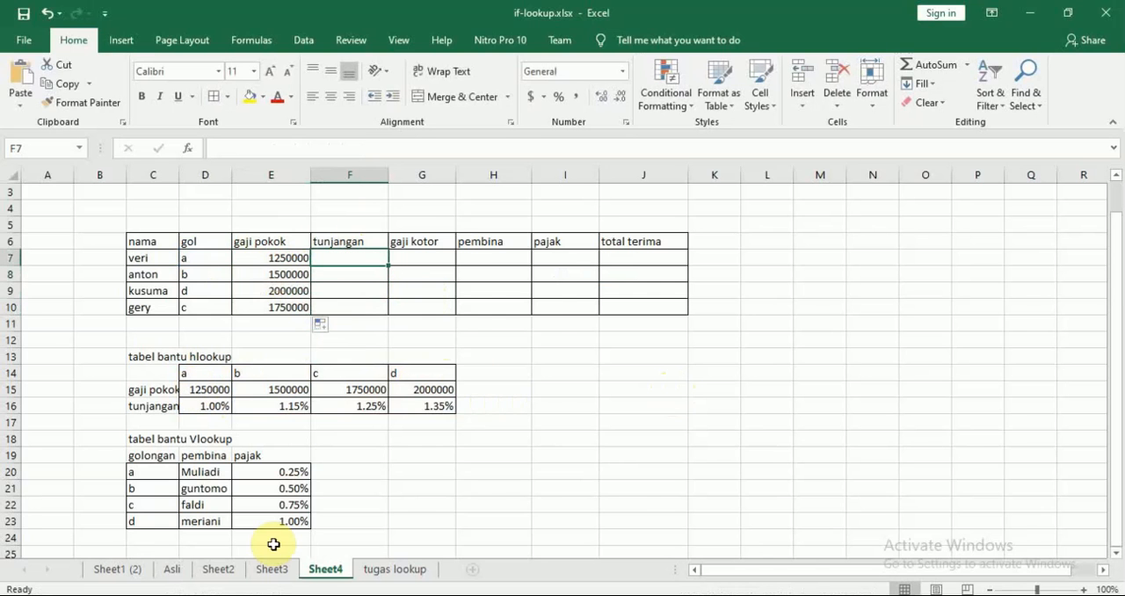
click(273, 595)
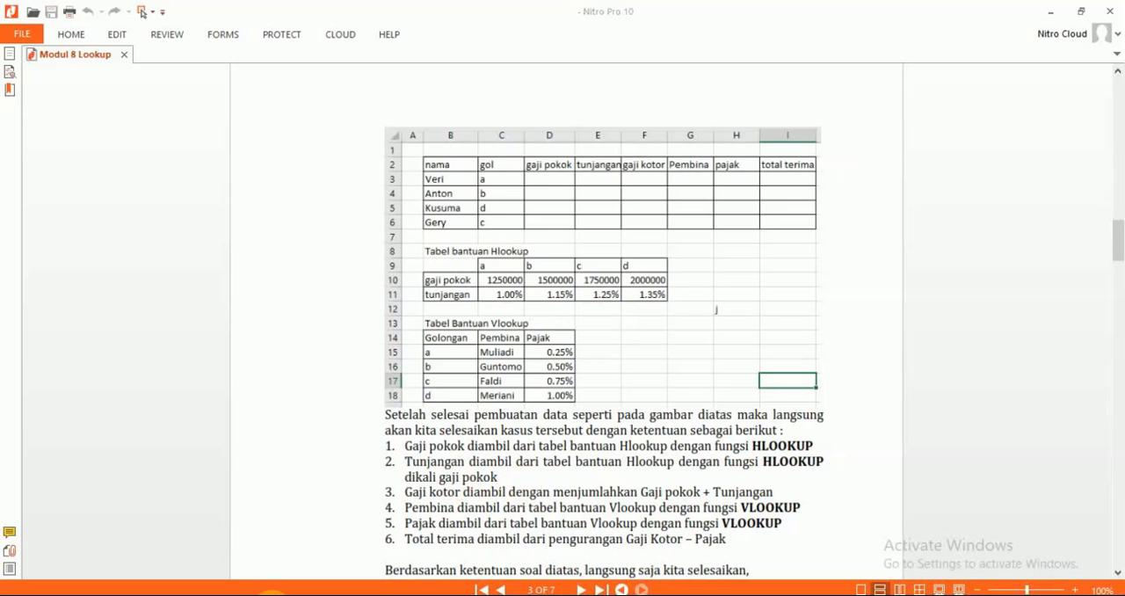
click(271, 595)
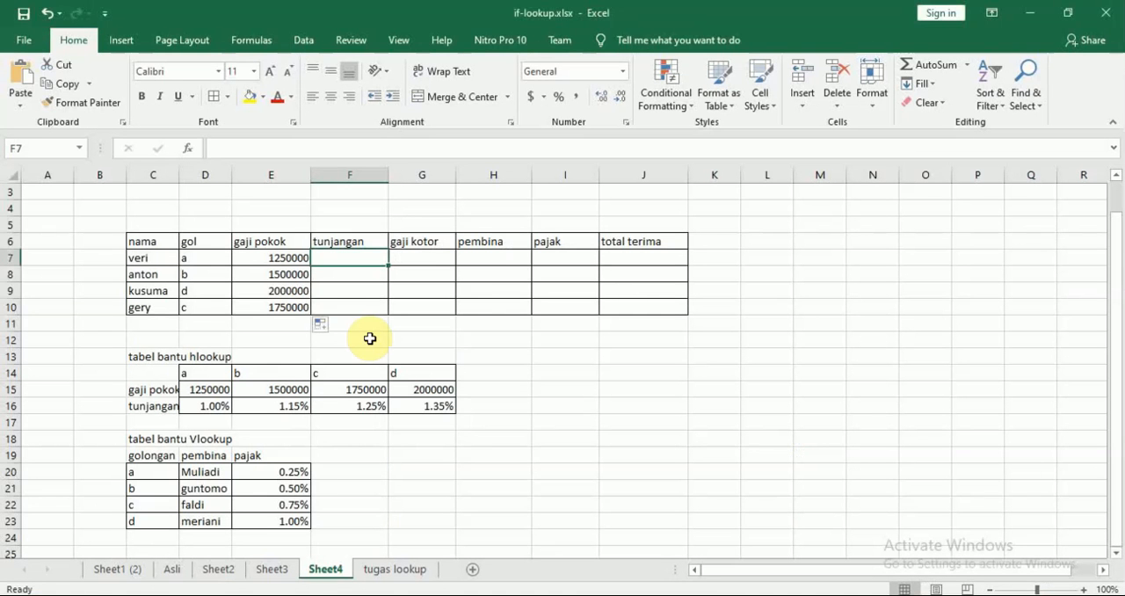
text(=)
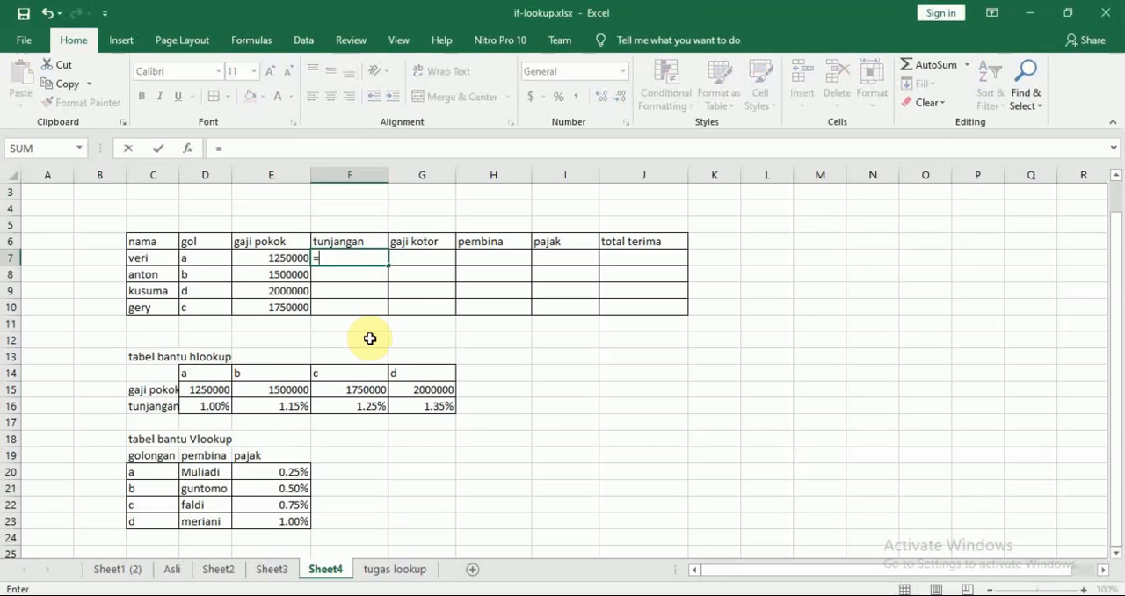
text(hl)
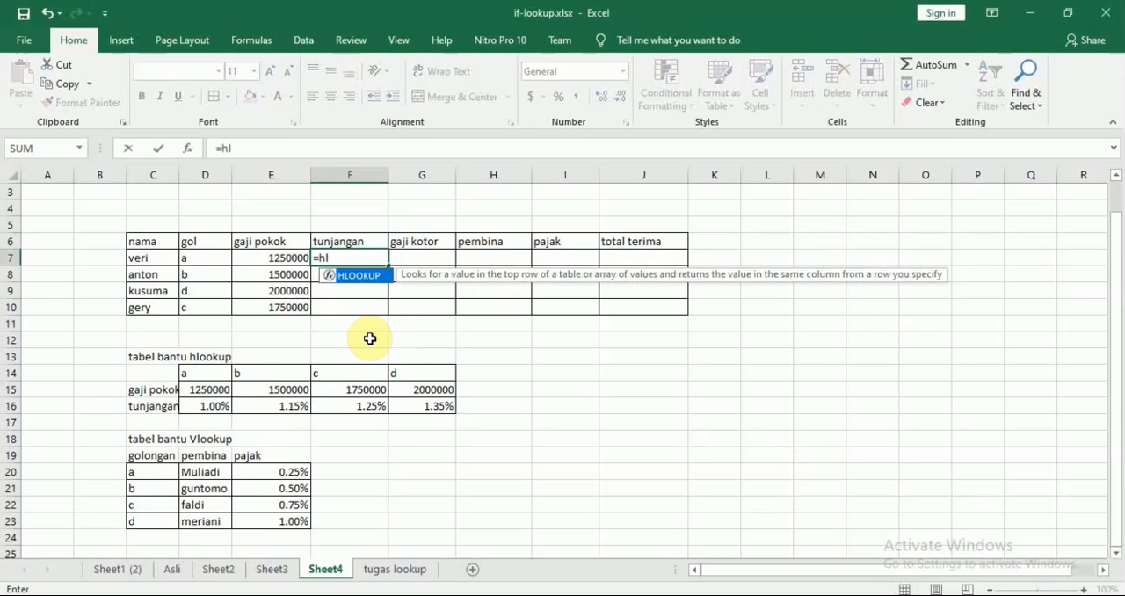
key(Tab)
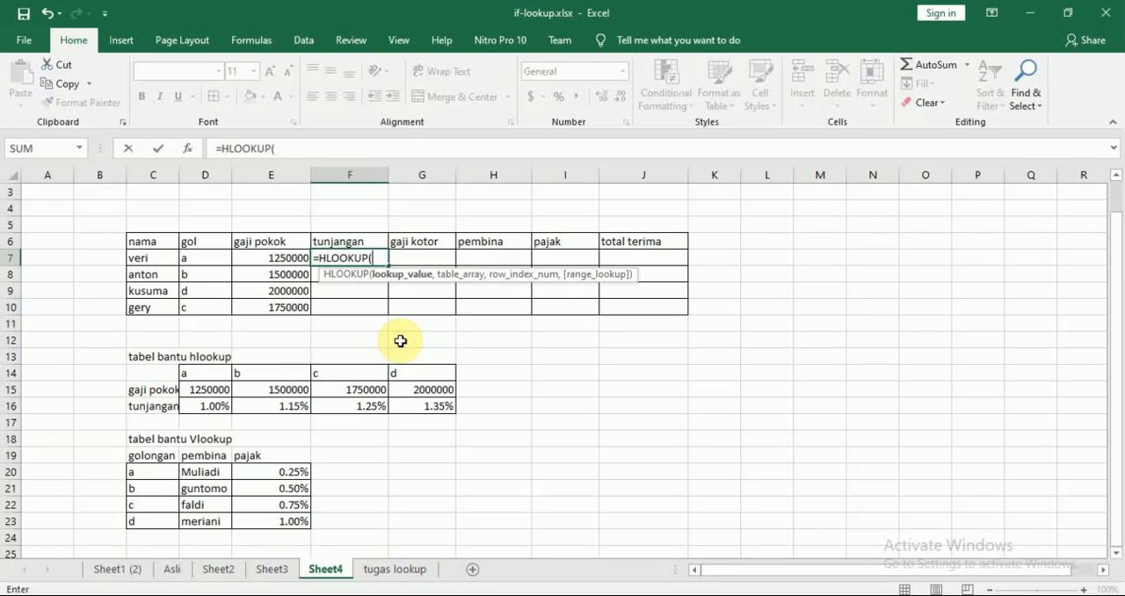
click(195, 260)
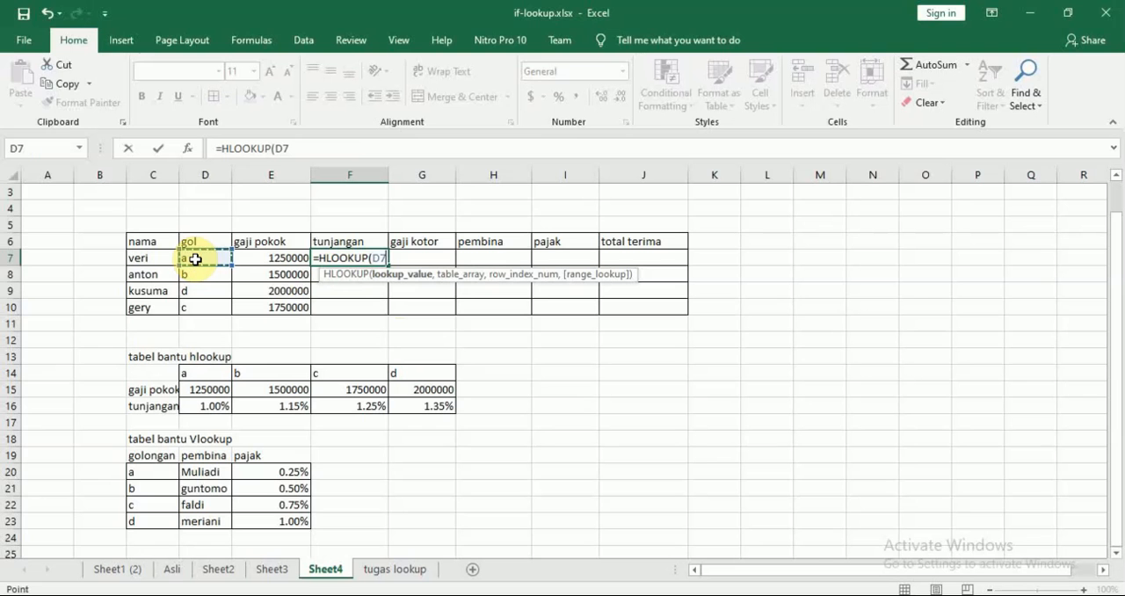
text(,)
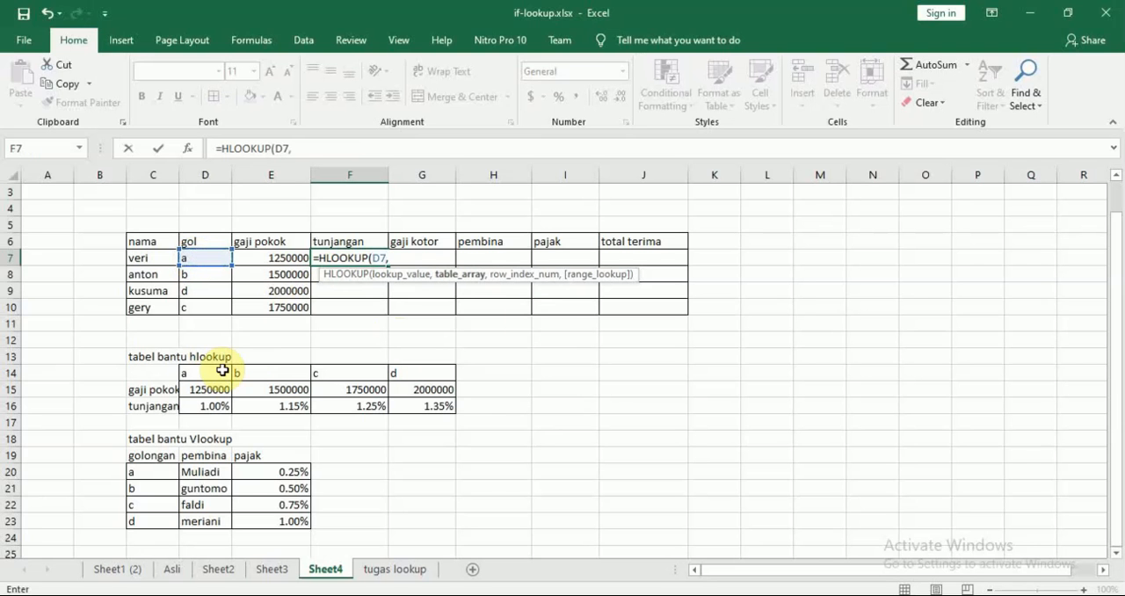
Add the absolute table range $D$14:$G$16 and row index 3 to F7's HLOOKUP formula and close its parenthesis.
drag(196, 372, 417, 405)
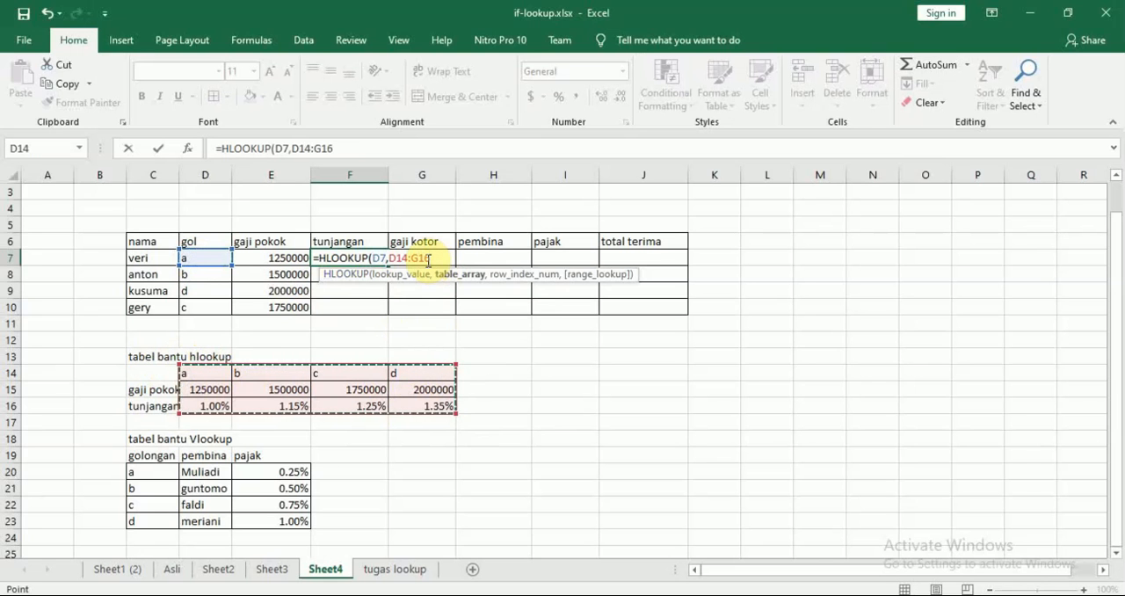
key(F4)
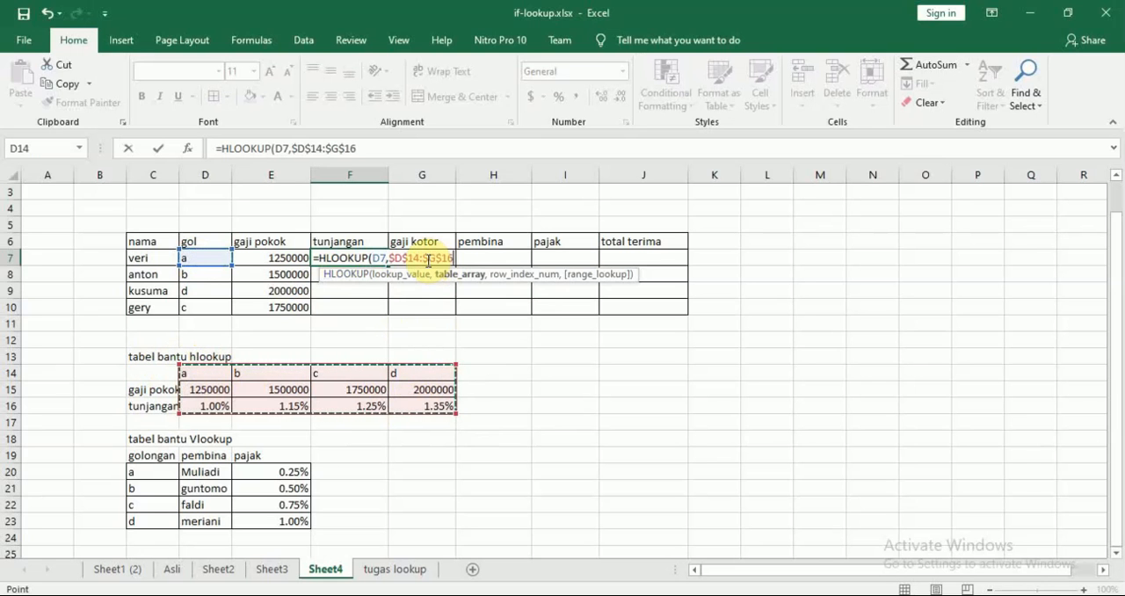
text(,)
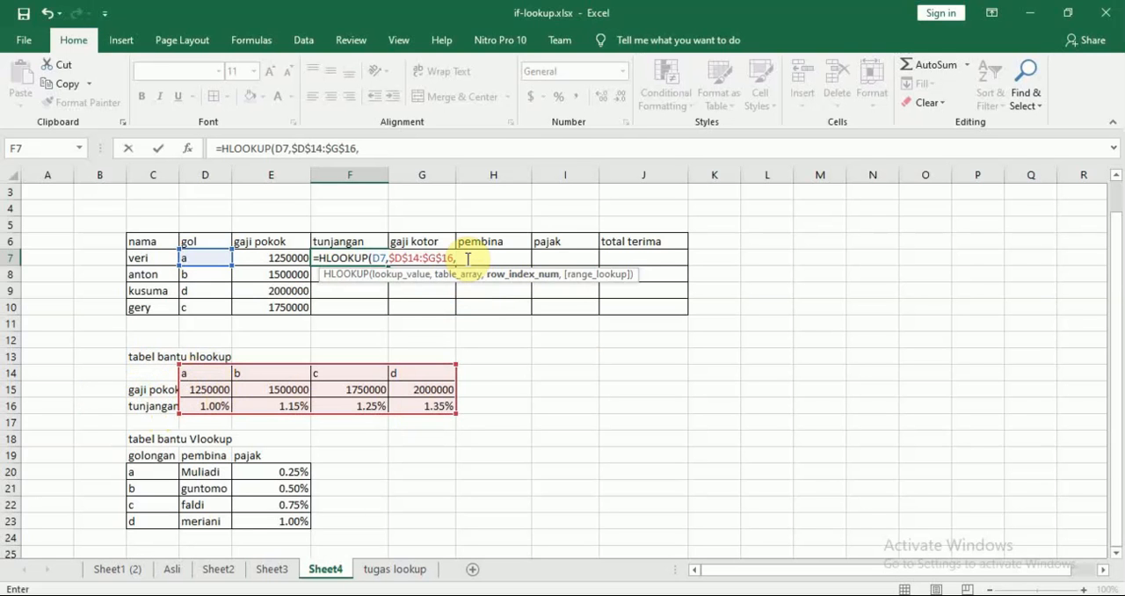
text(3)
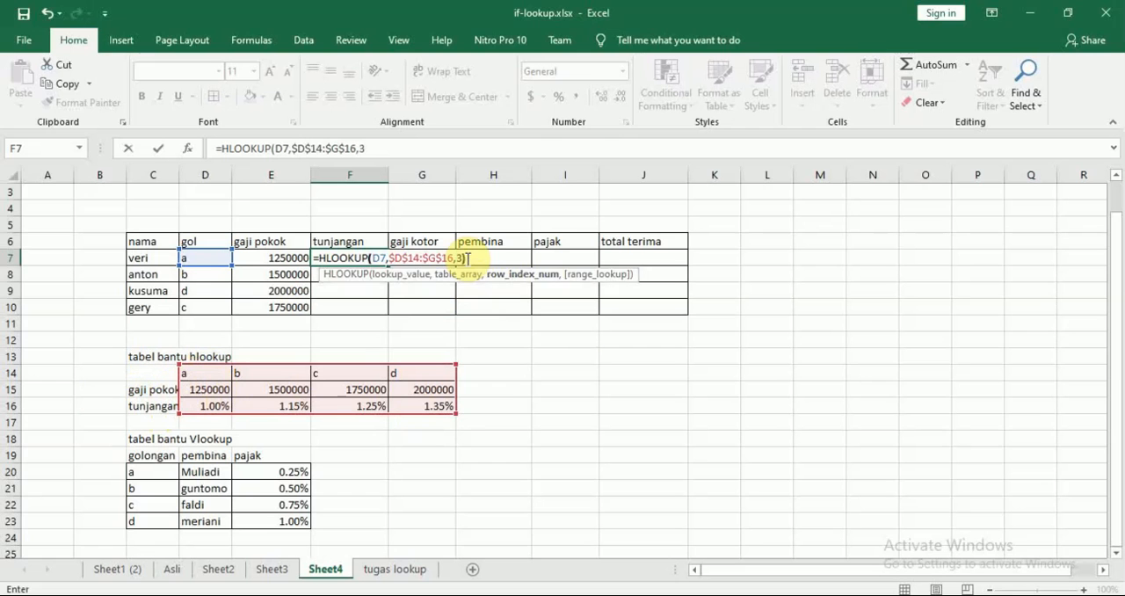
text())
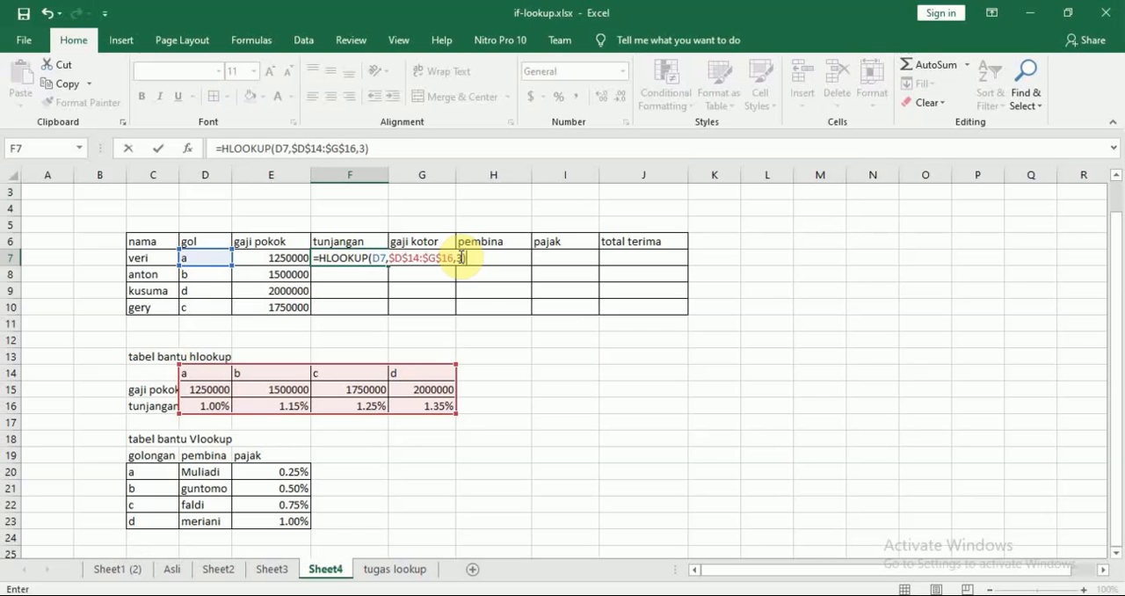
key(Return)
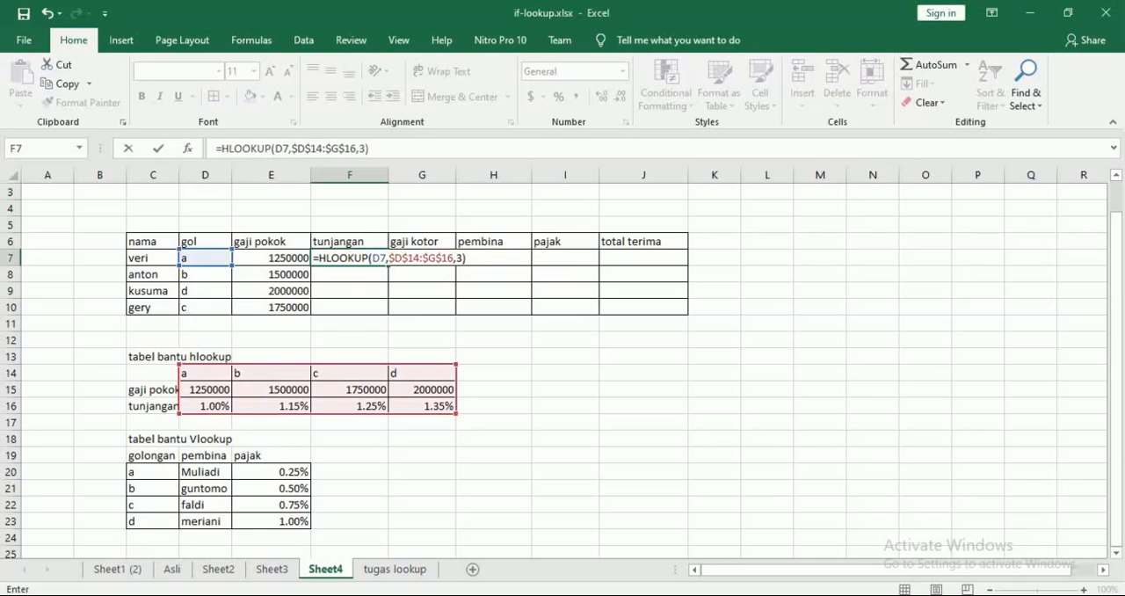
Recheck the tunjangan rule in the Nitro Pro PDF, and multiply F7's HLOOKUP in Excel by the gaji pokok in E7.
key(alt+Tab)
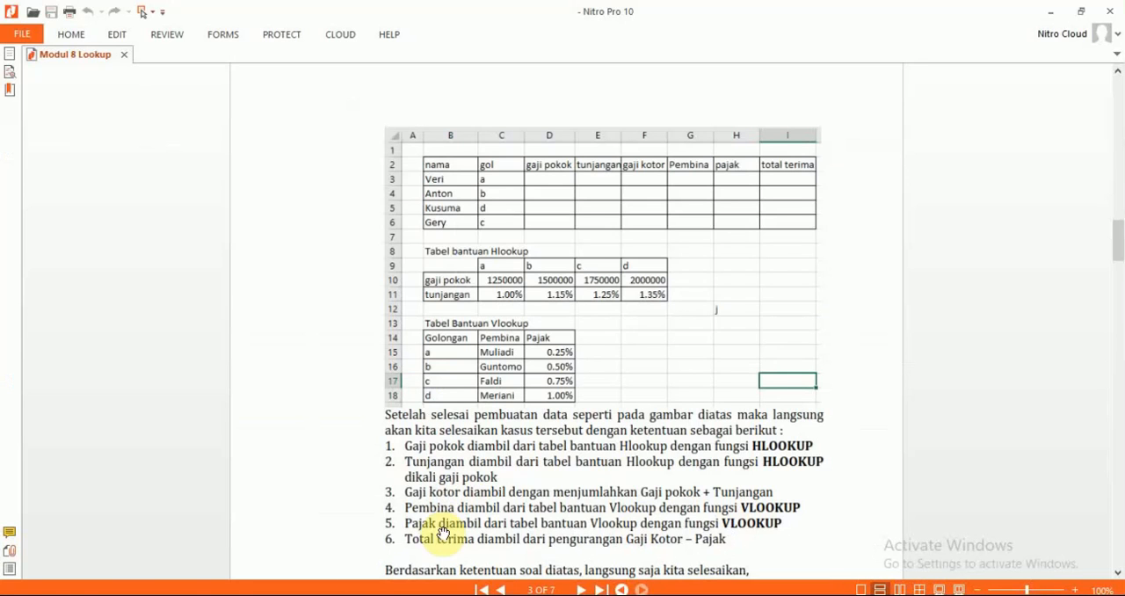
key(alt+Tab)
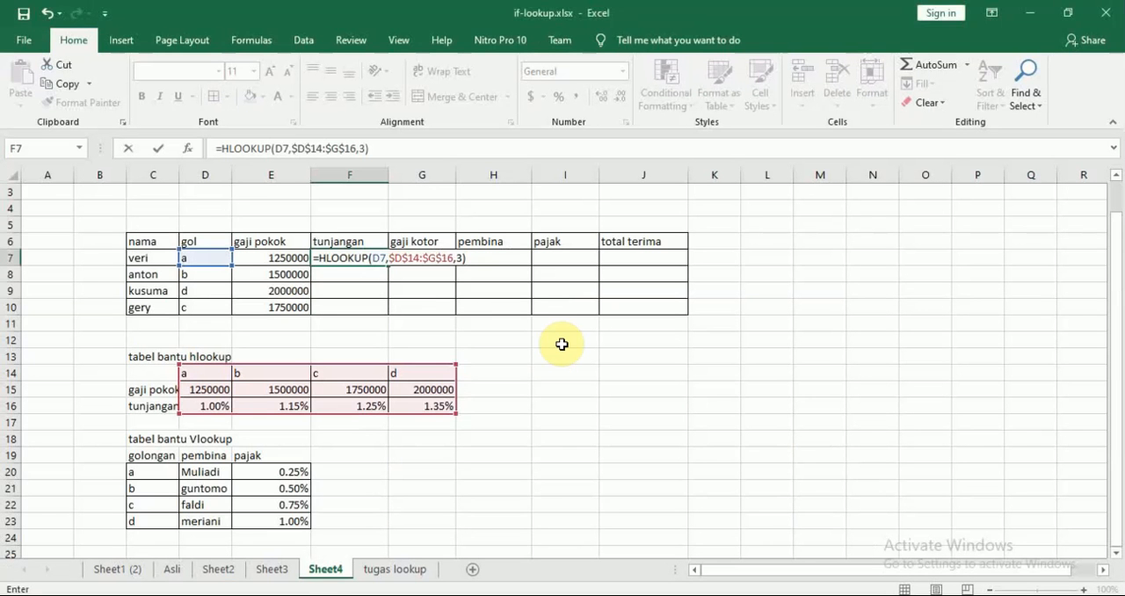
text(*)
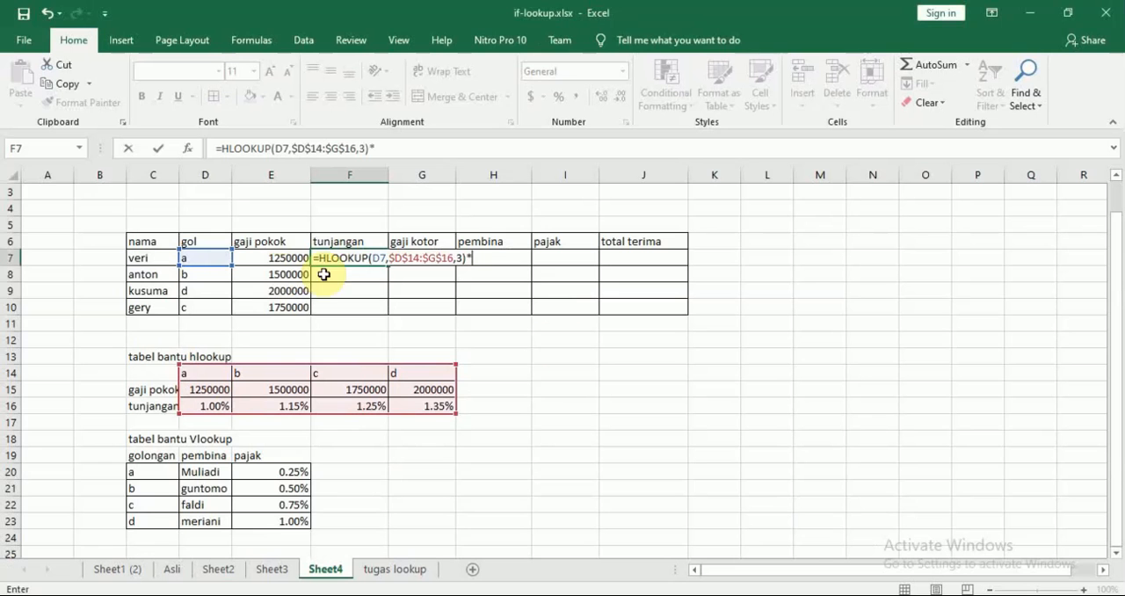
click(274, 256)
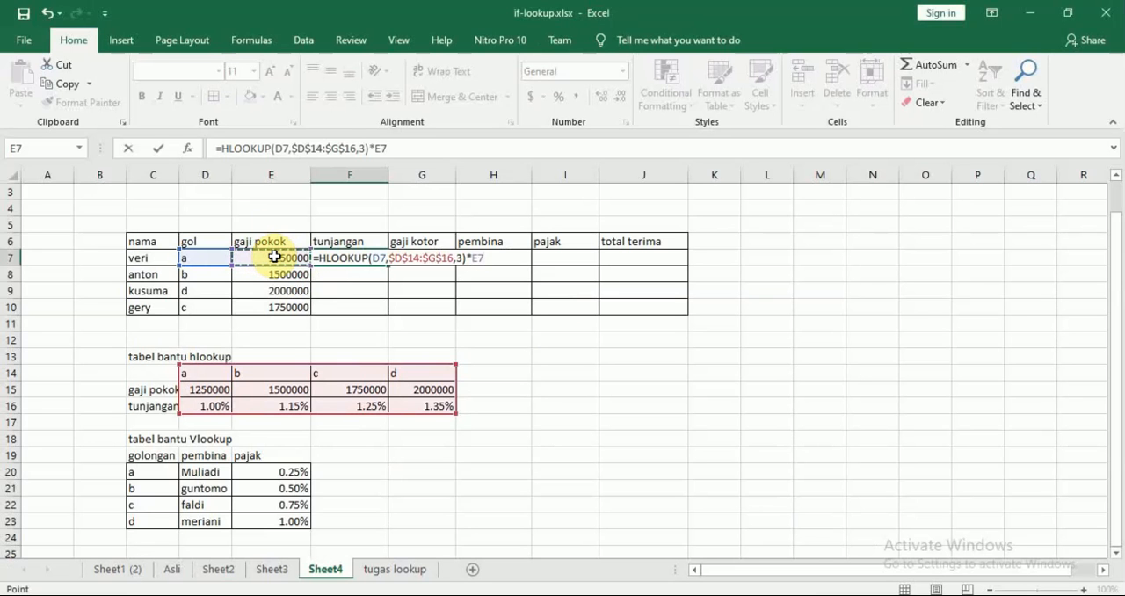
key(Return)
Fill the tunjangan formula from F7 down to F10.
click(372, 256)
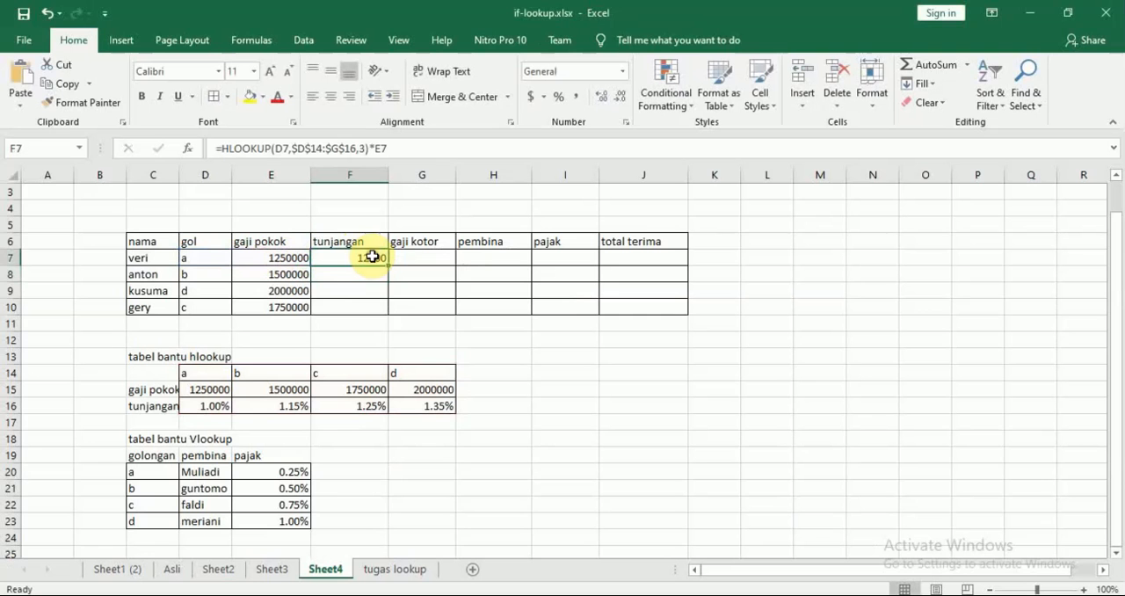
drag(390, 266, 386, 311)
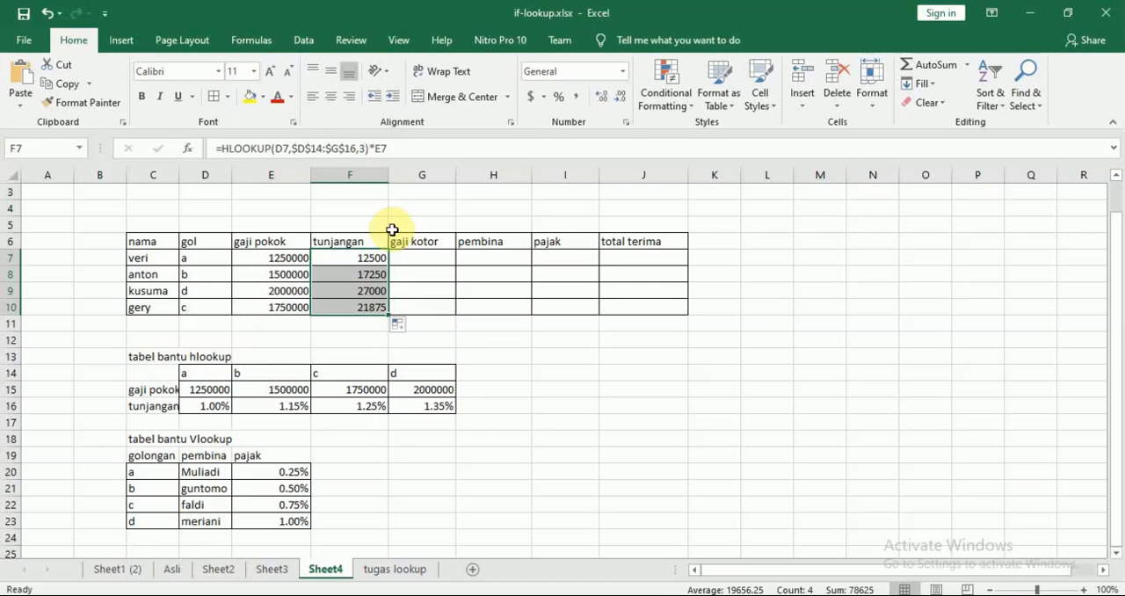
Select G7, check the gaji kotor rule in the Modul 8 Lookup PDF in Nitro Pro, and return to the Excel workbook.
click(430, 257)
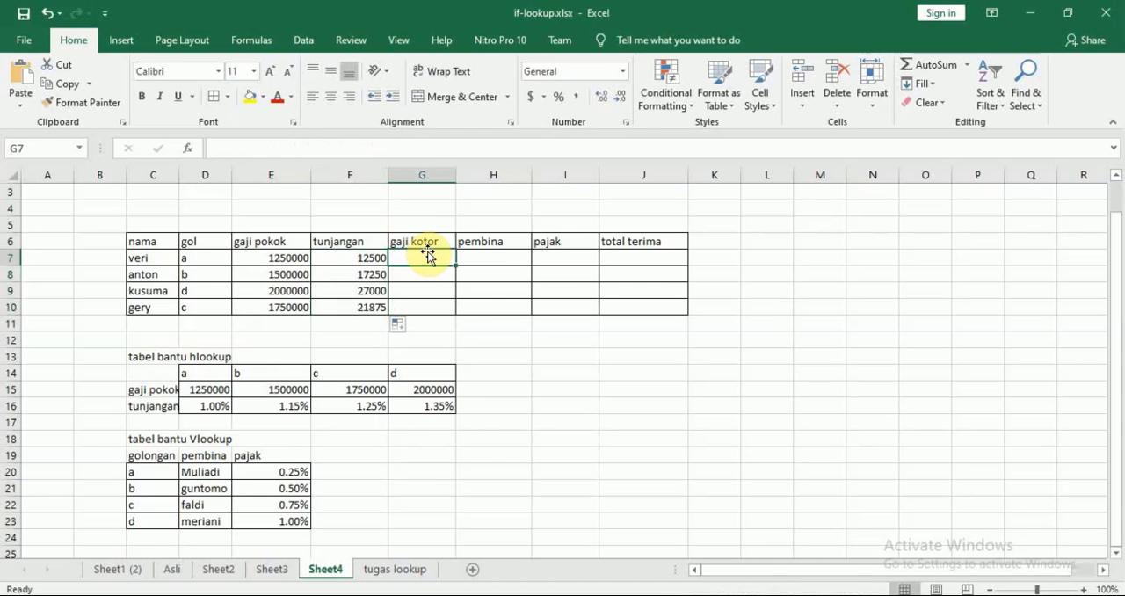
key(alt+Tab)
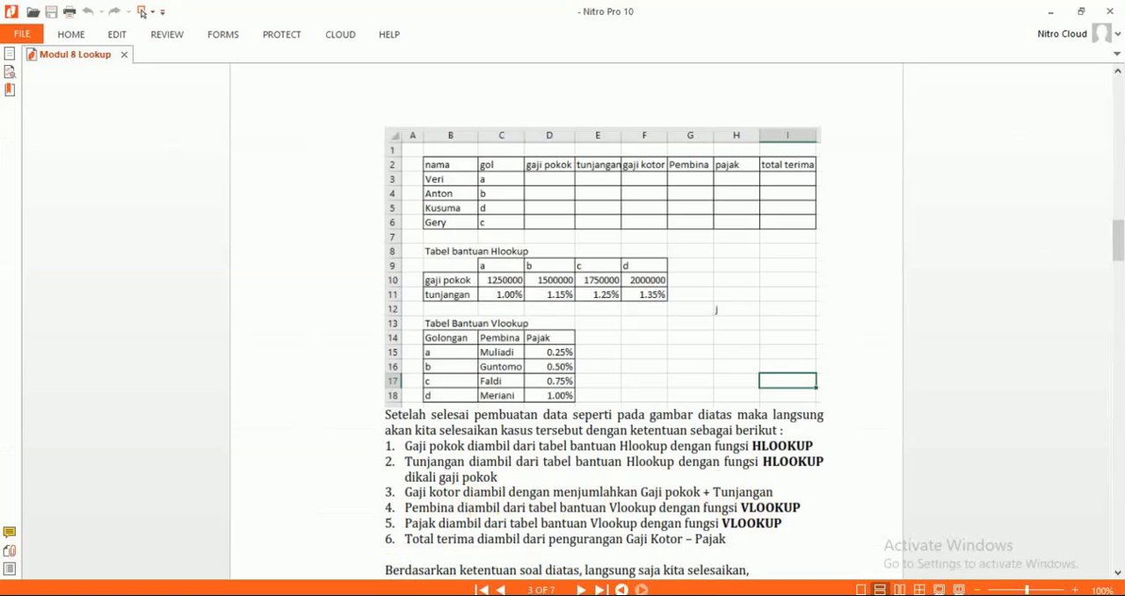
key(alt+Tab)
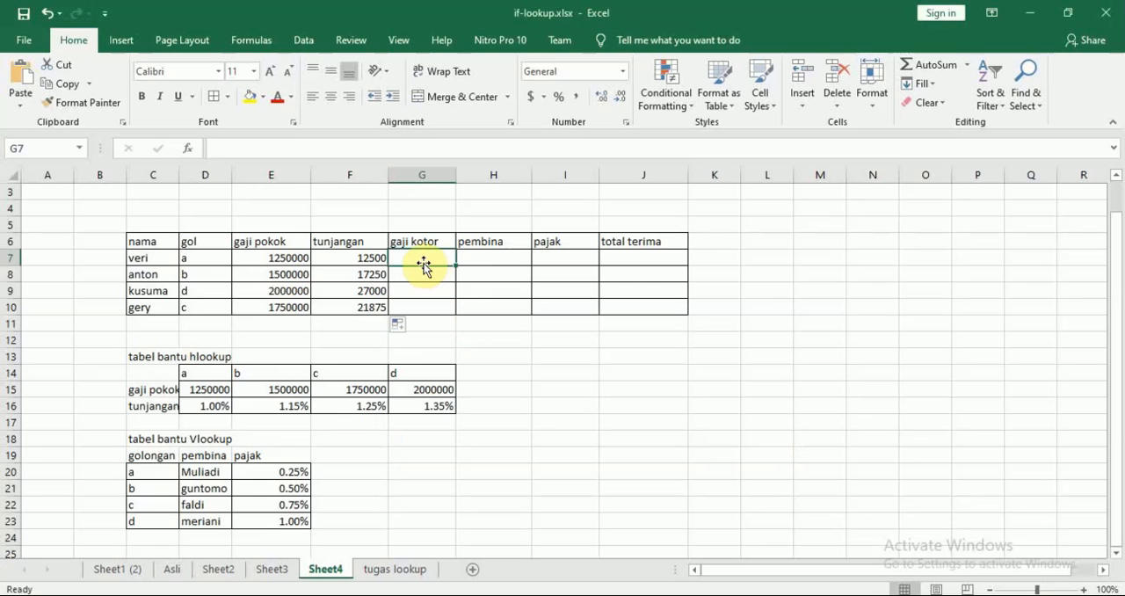
Calculate gaji kotor in G7 as =E7+F7 and fill the formula down to G10.
text(=)
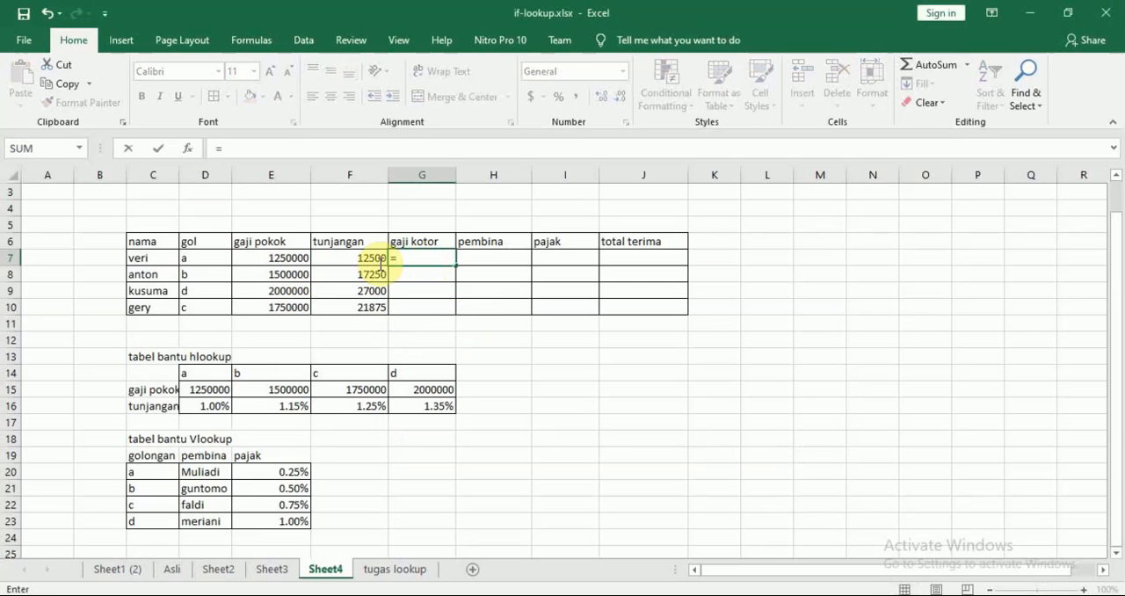
click(289, 259)
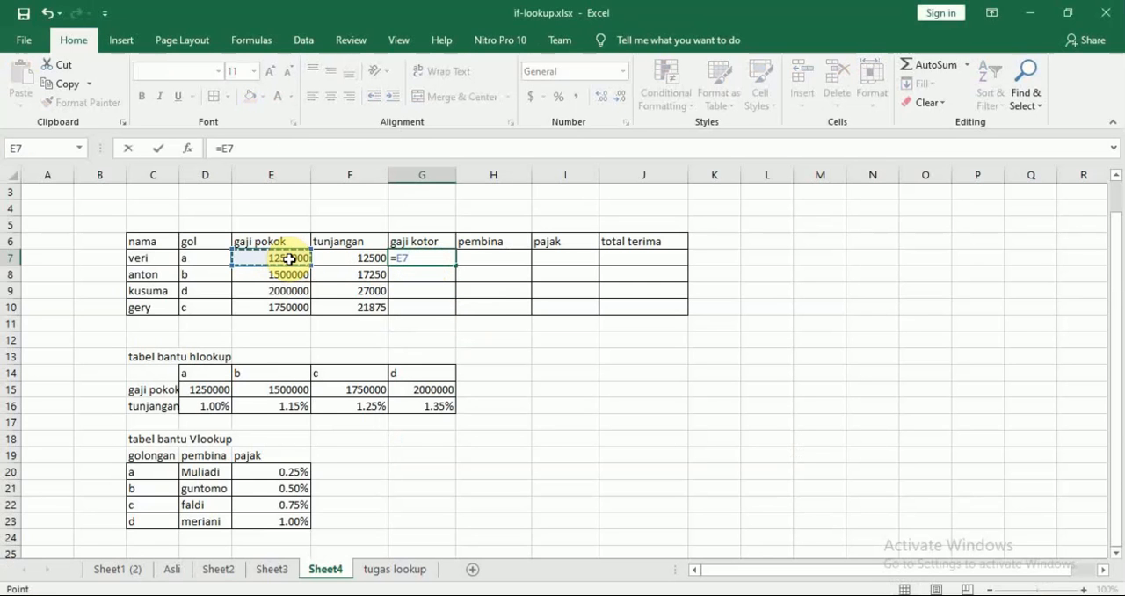
text(+)
click(356, 259)
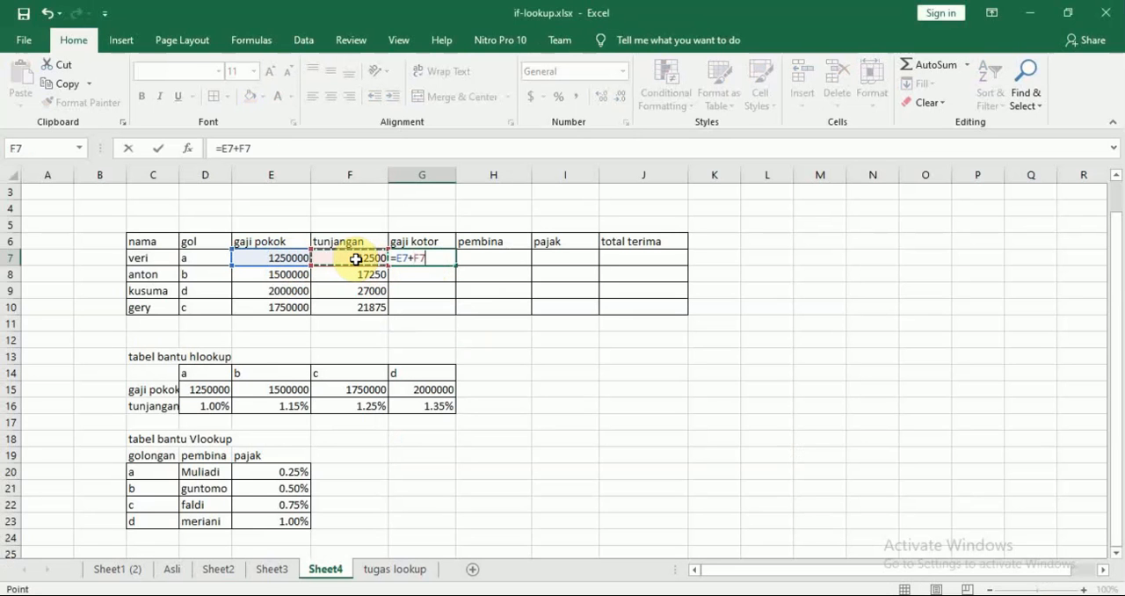
key(Return)
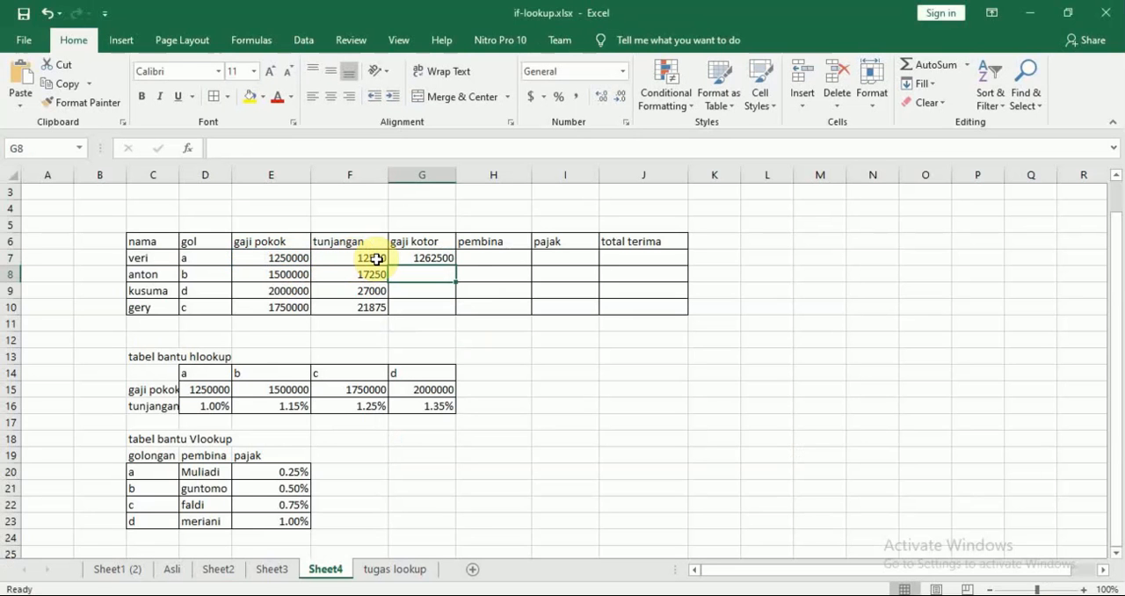
click(427, 258)
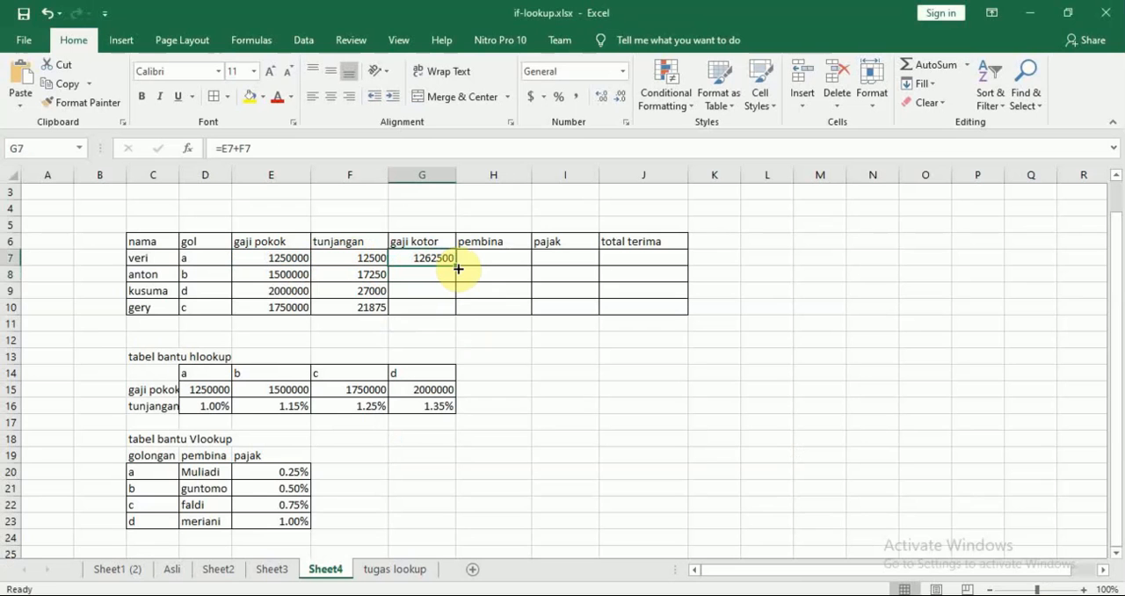
drag(458, 269, 456, 309)
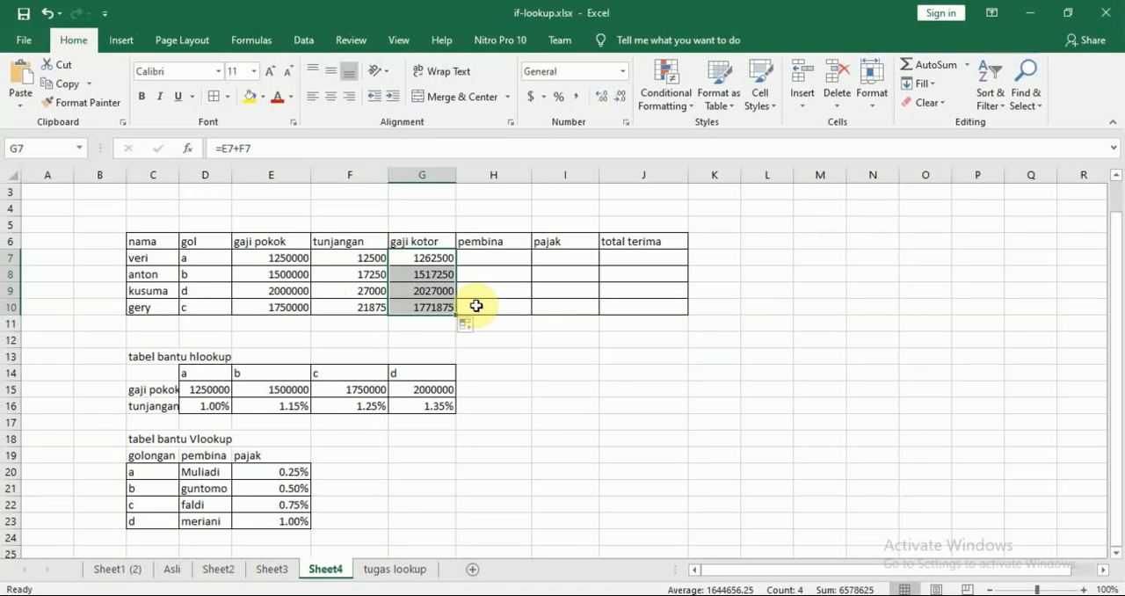
Select H7, check the pembina rule in the Modul 8 Lookup PDF in Nitro Pro, and return to the Excel workbook.
click(507, 259)
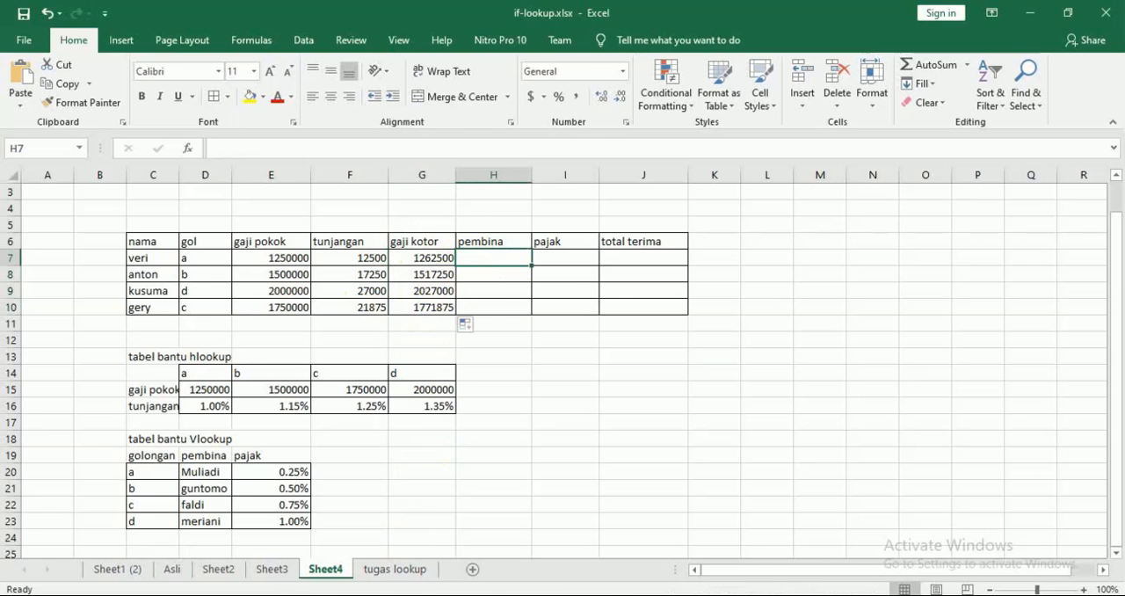
key(alt+Tab)
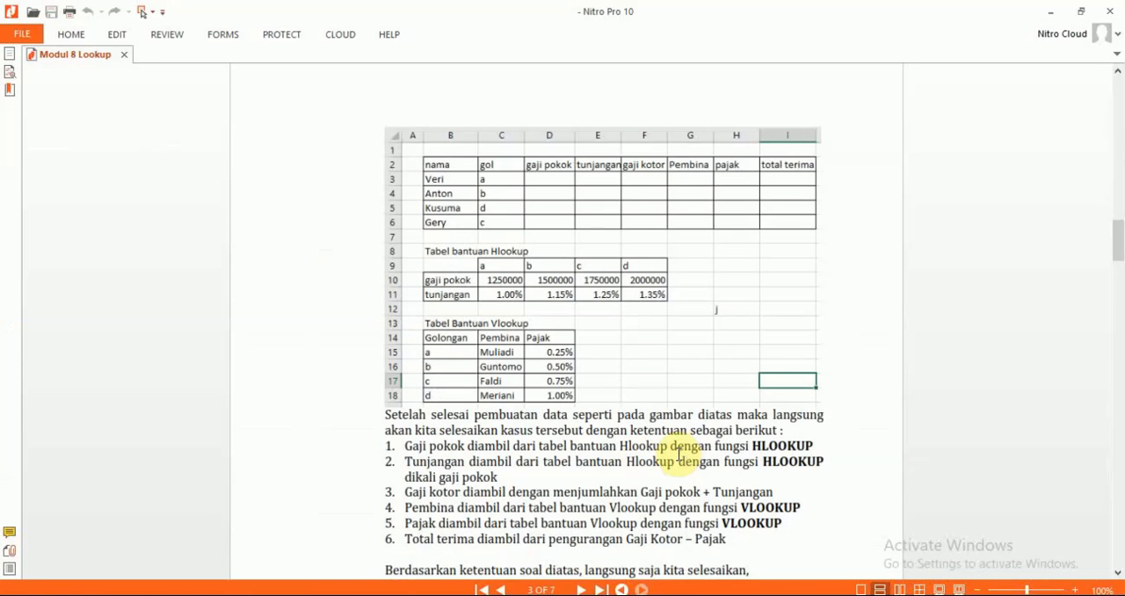
scroll(683, 459, down, 2)
scroll(683, 460, down, 1)
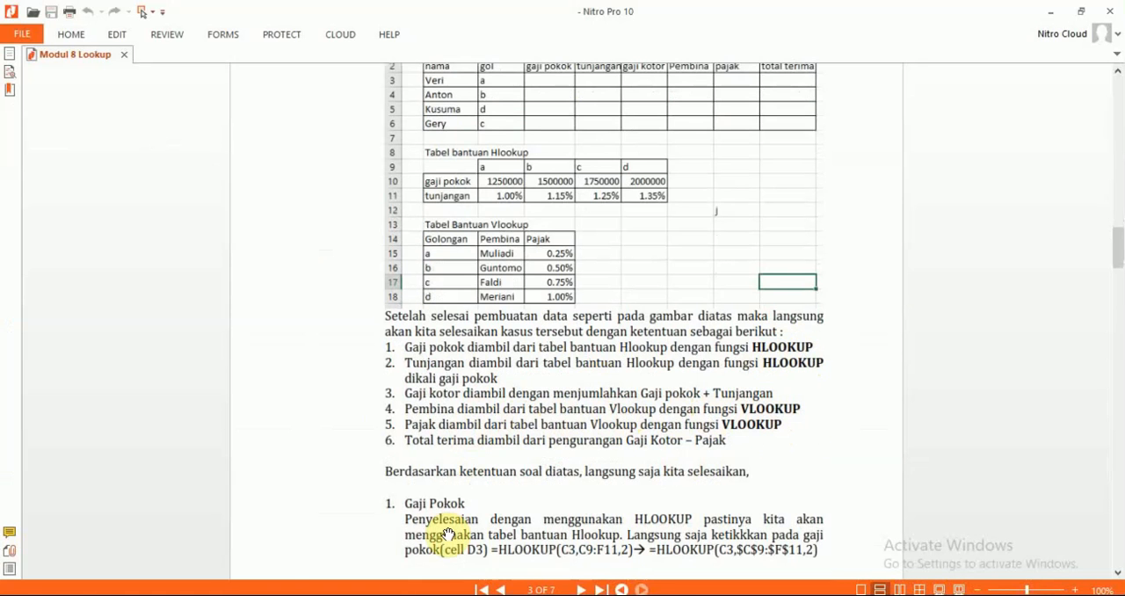
key(alt+Tab)
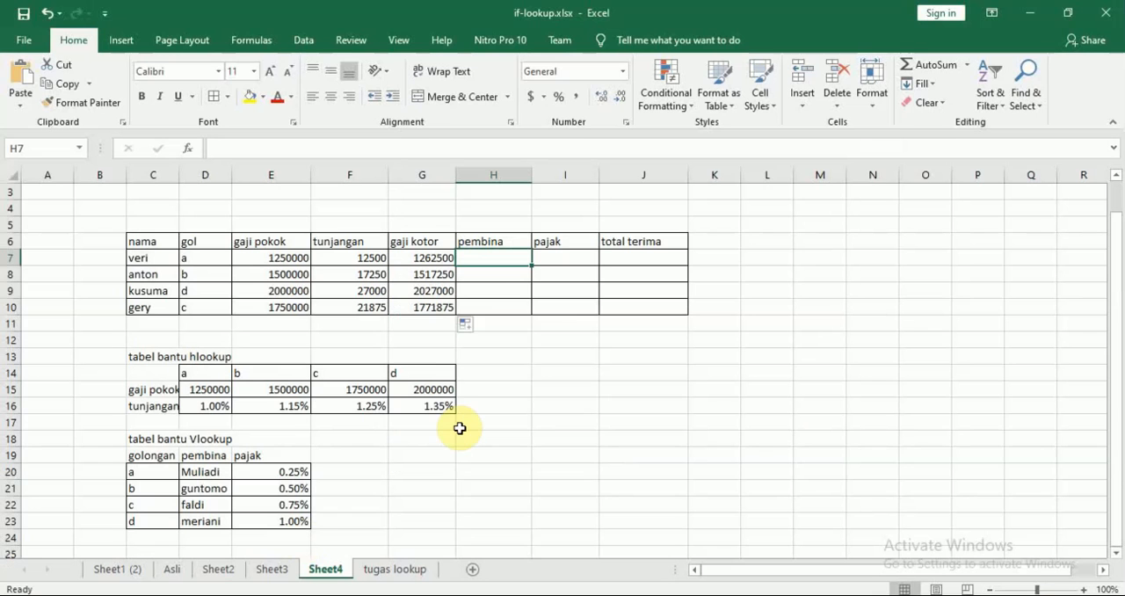
Start a VLOOKUP formula in H7 with D7 as the lookup value and the absolute table range $C$20:$E$23.
text(=vl)
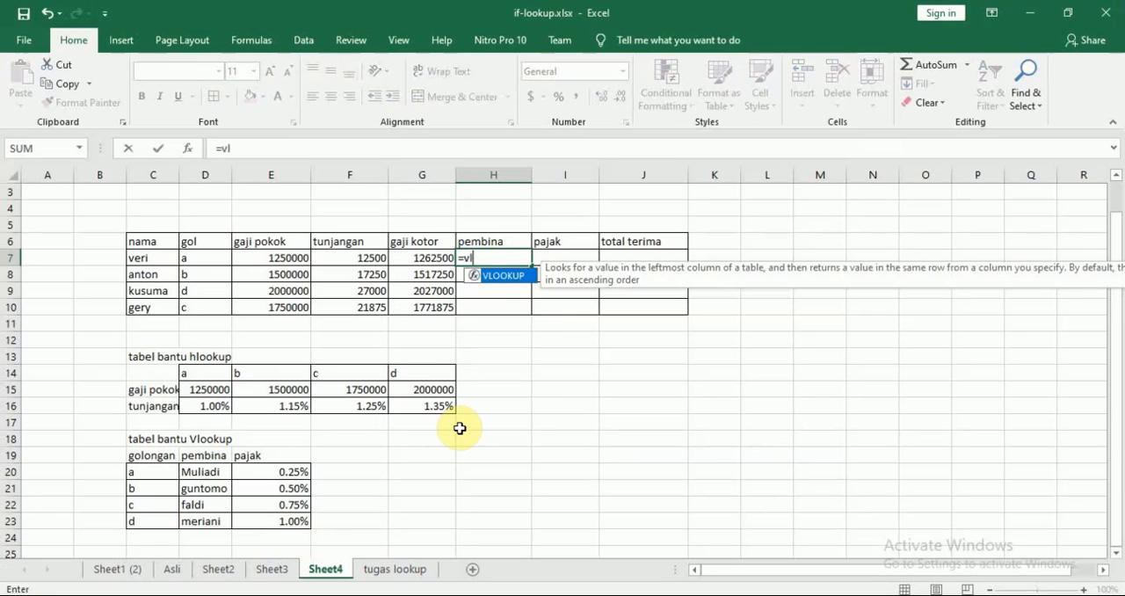
key(Tab)
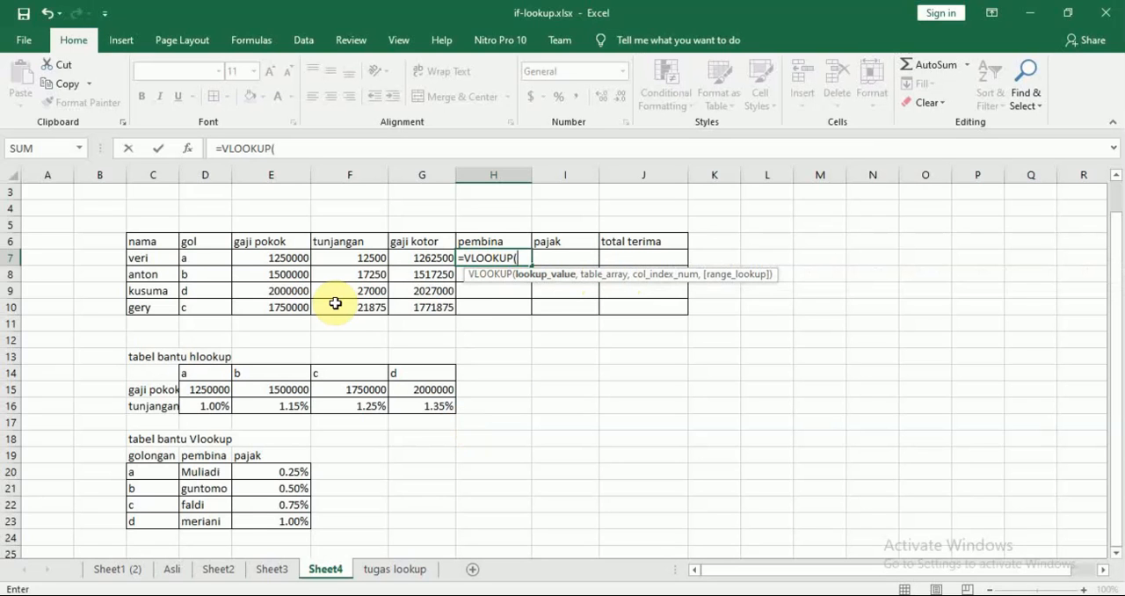
click(202, 258)
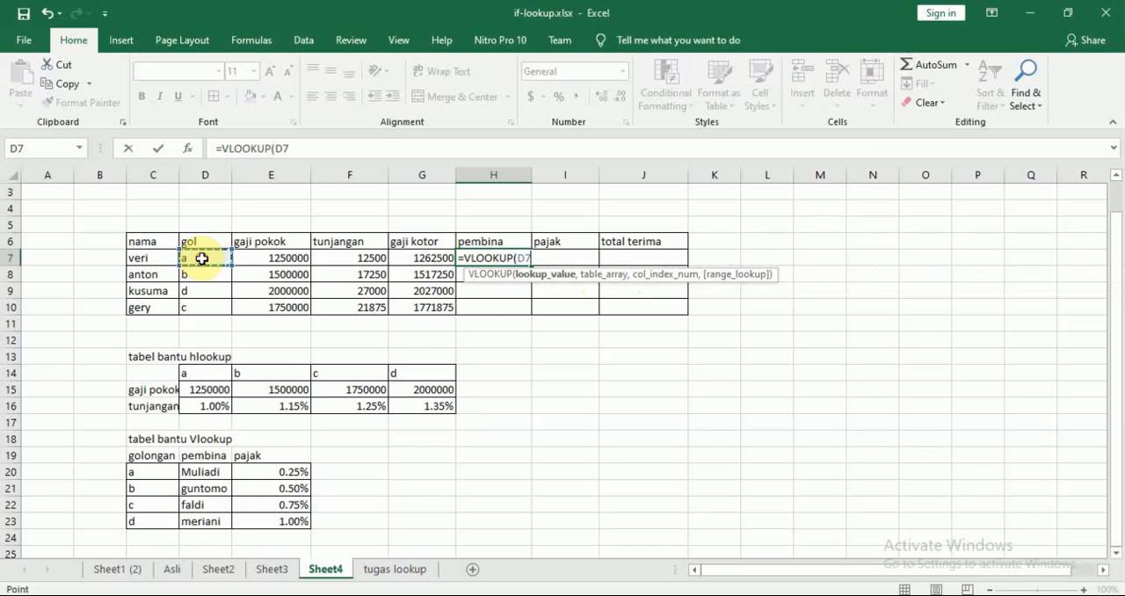
text(,)
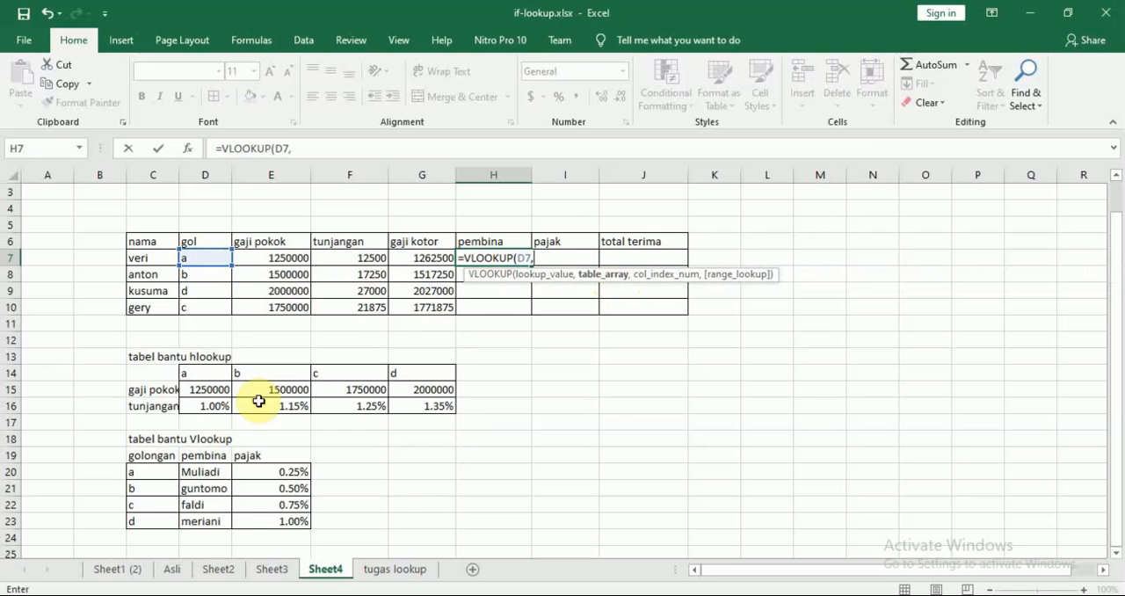
click(147, 472)
drag(147, 472, 264, 513)
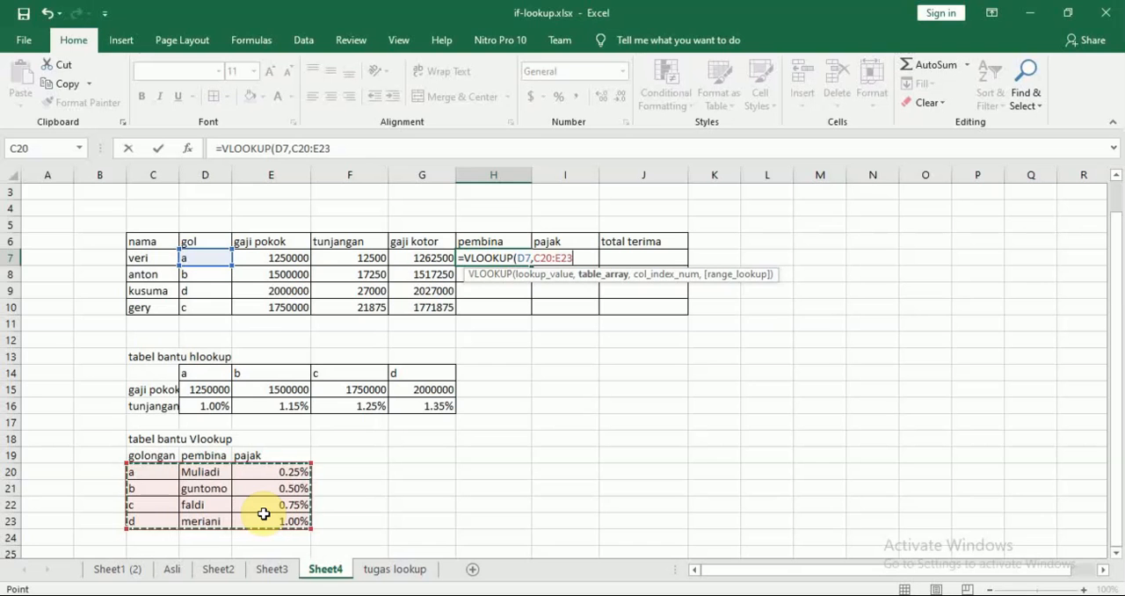
key(F4)
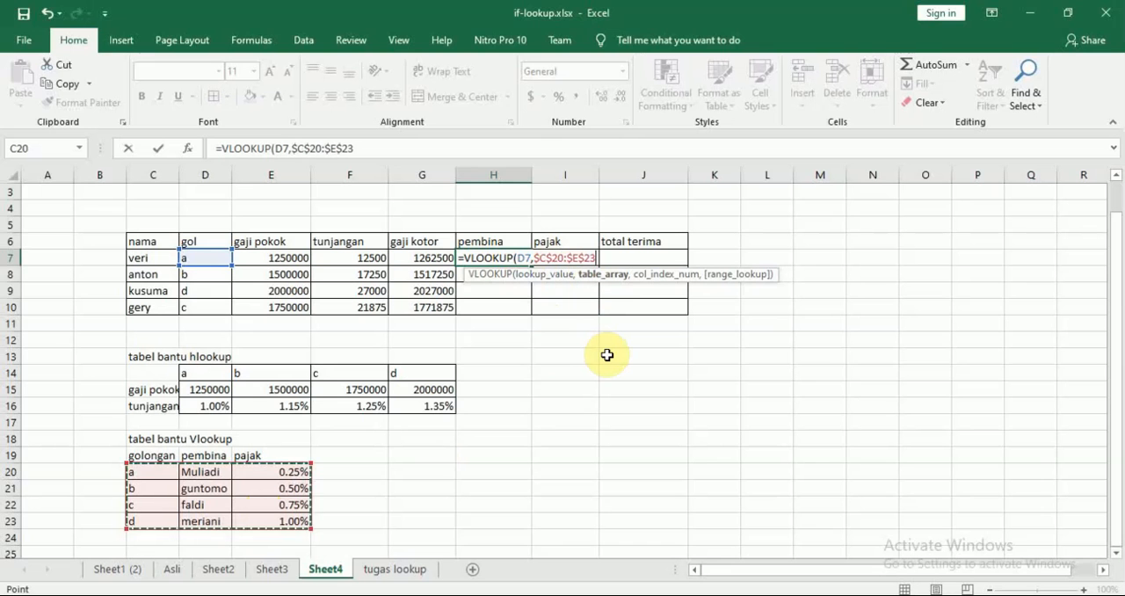
Complete H7's VLOOKUP with column index 2 and fill the pembina formula down to H10.
text(,)
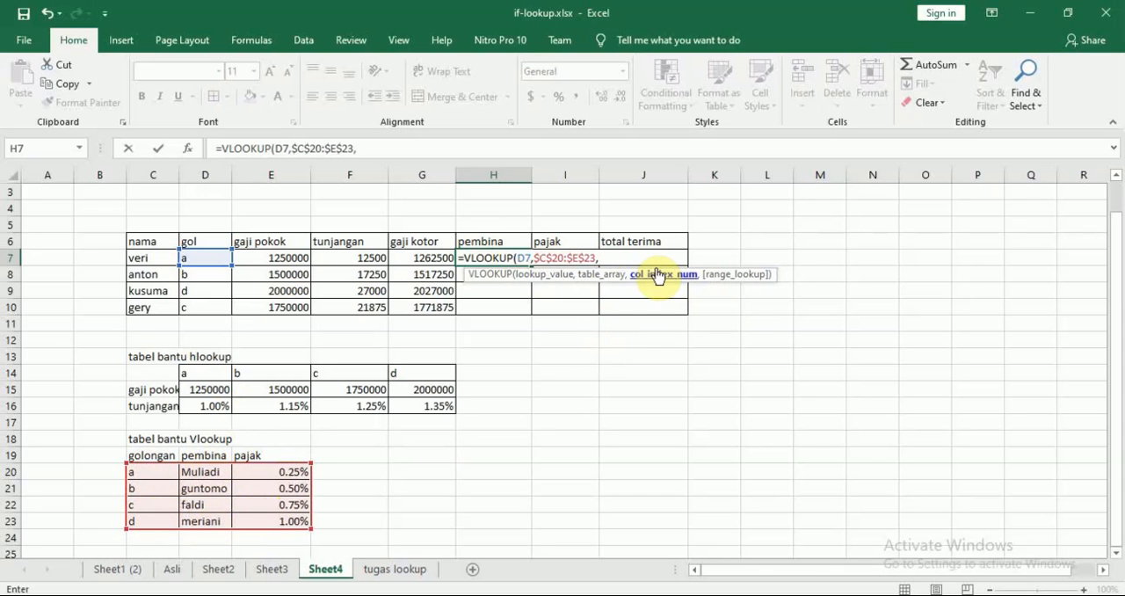
text(2)
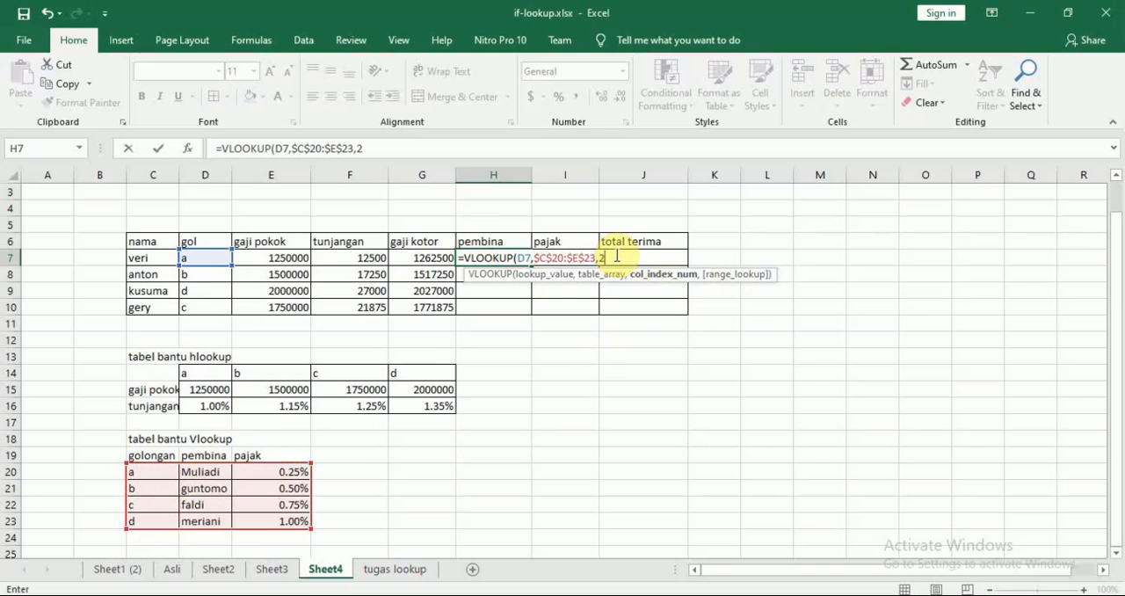
text())
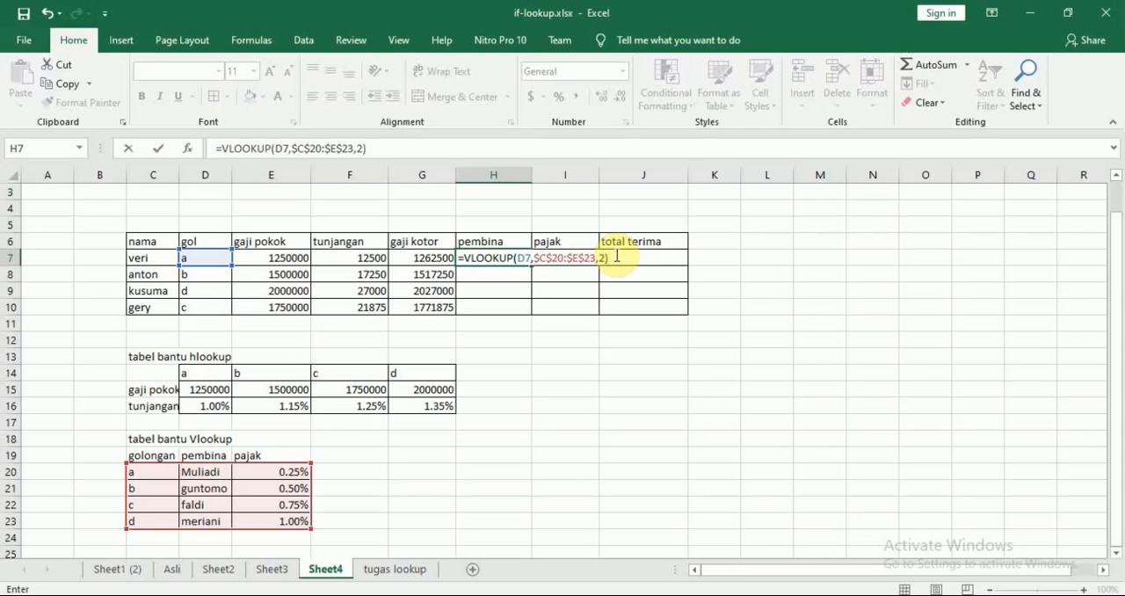
key(ctrl+Return)
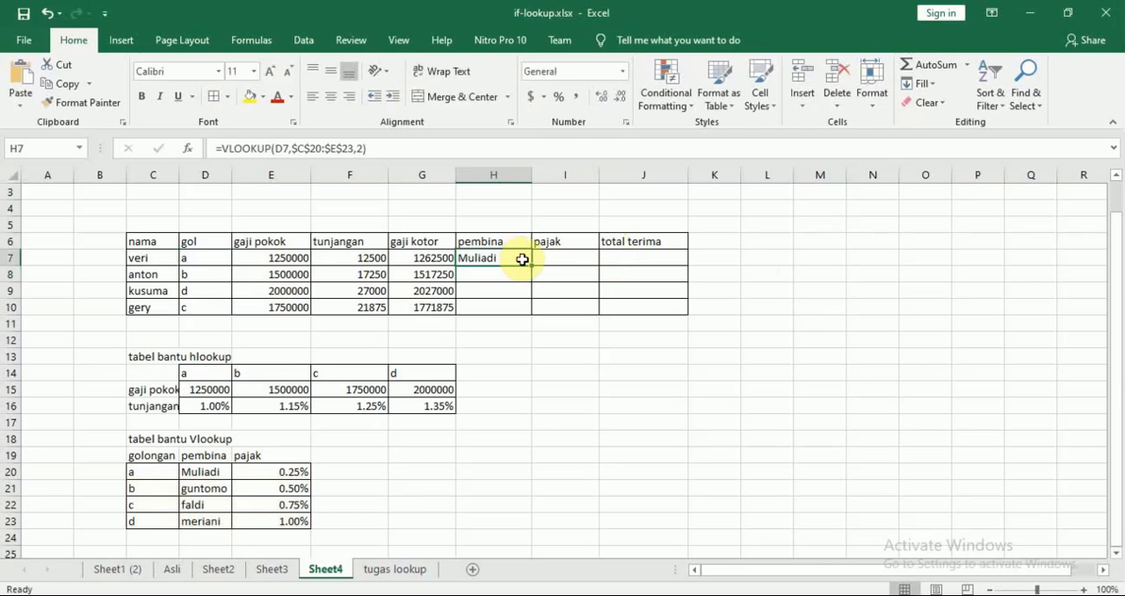
drag(531, 266, 532, 313)
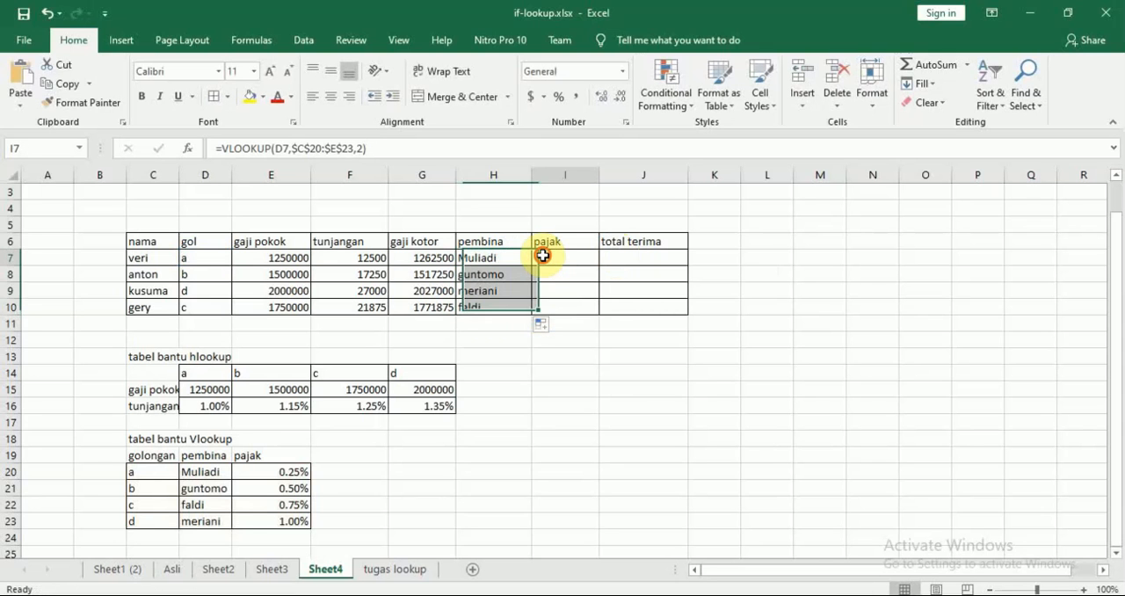
Select I7, read the pajak rule in the Nitro Pro PDF, and switch back to Excel.
click(544, 255)
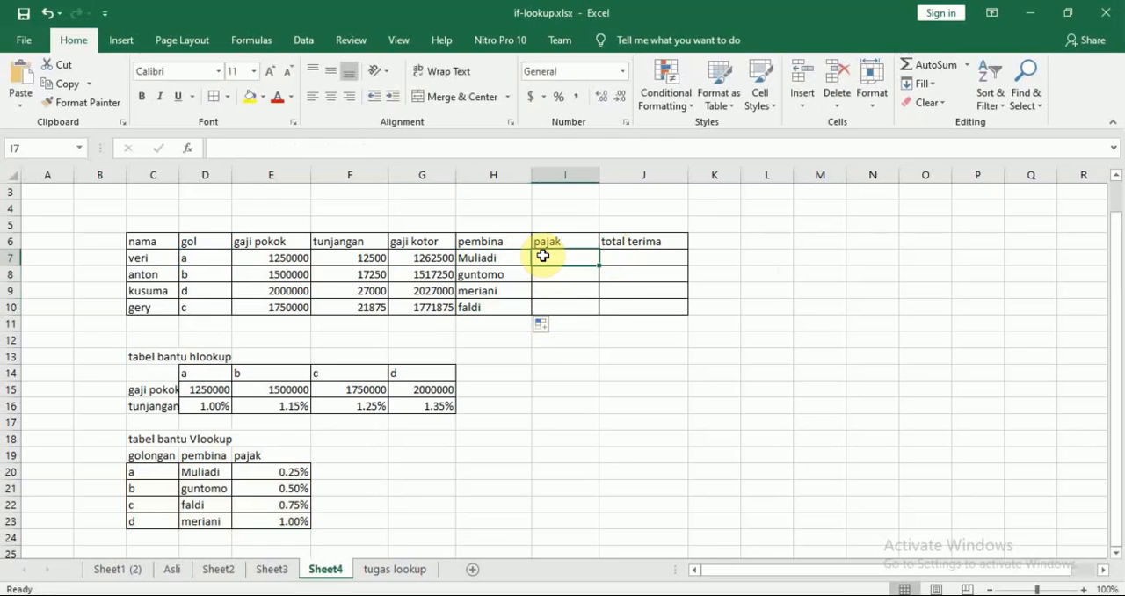
key(alt+Tab)
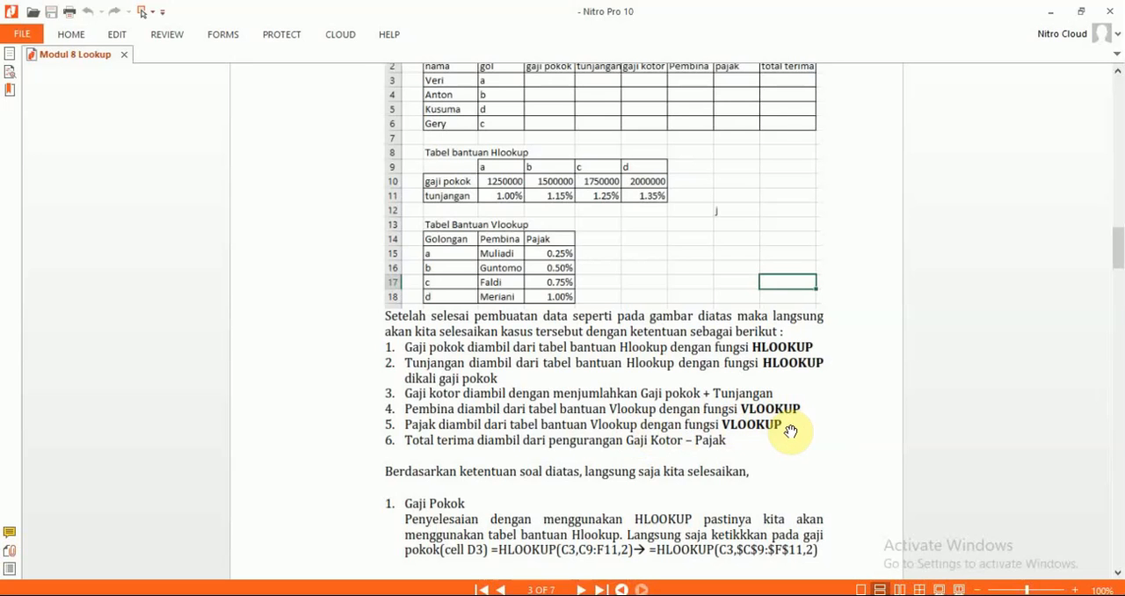
click(186, 595)
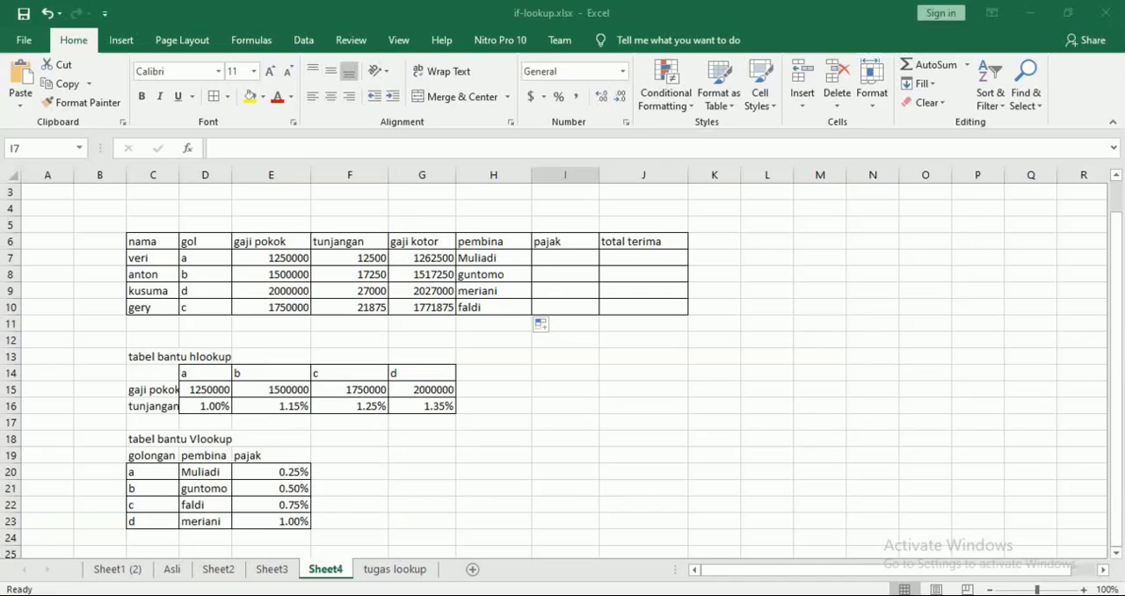
Write =VLOOKUP(D7,$C$20:$E$23,3) in I7 to look up the pajak rate for the employee's golongan.
text(=)
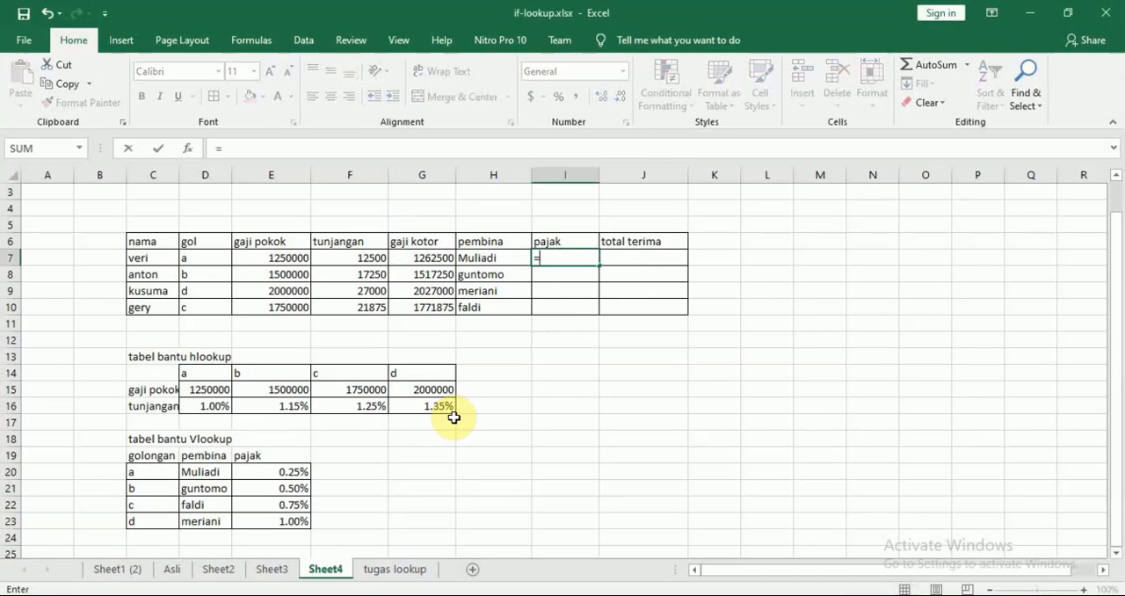
text(vlo)
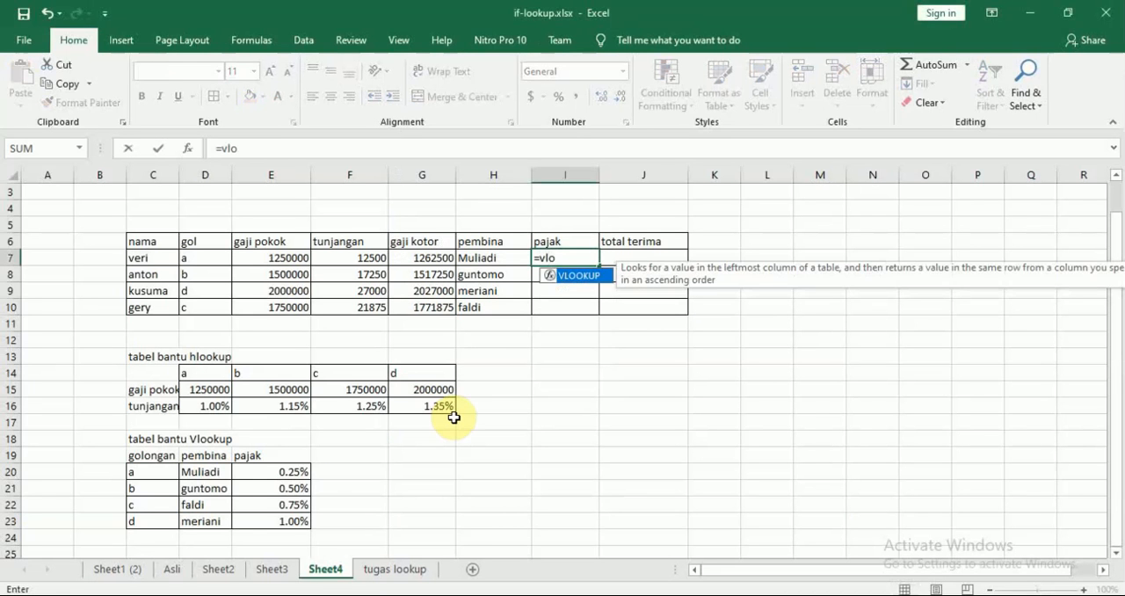
key(Tab)
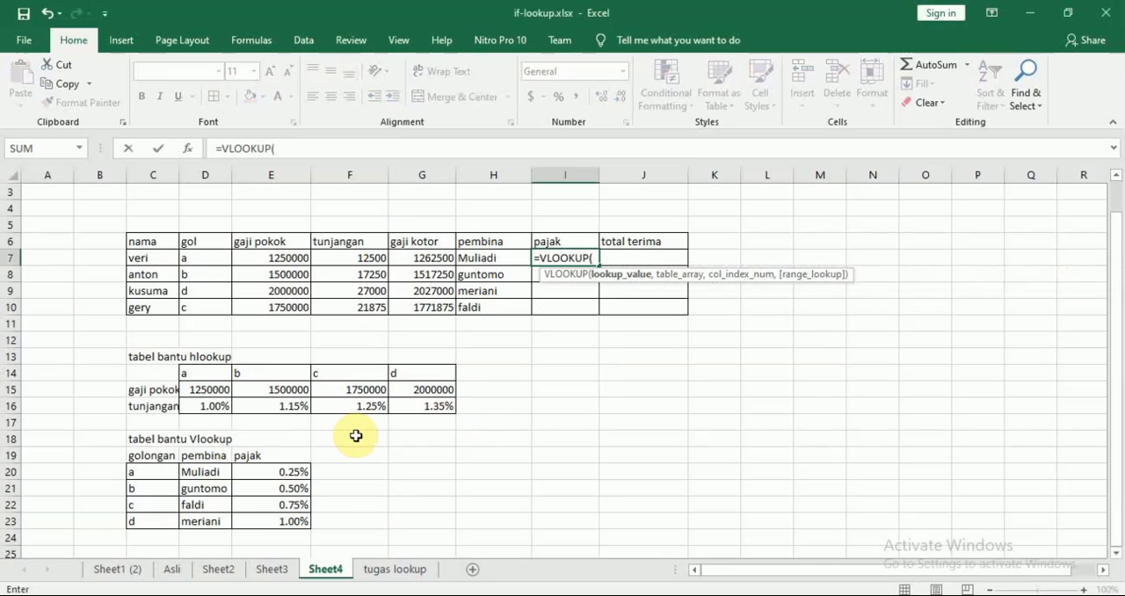
click(194, 259)
text(,)
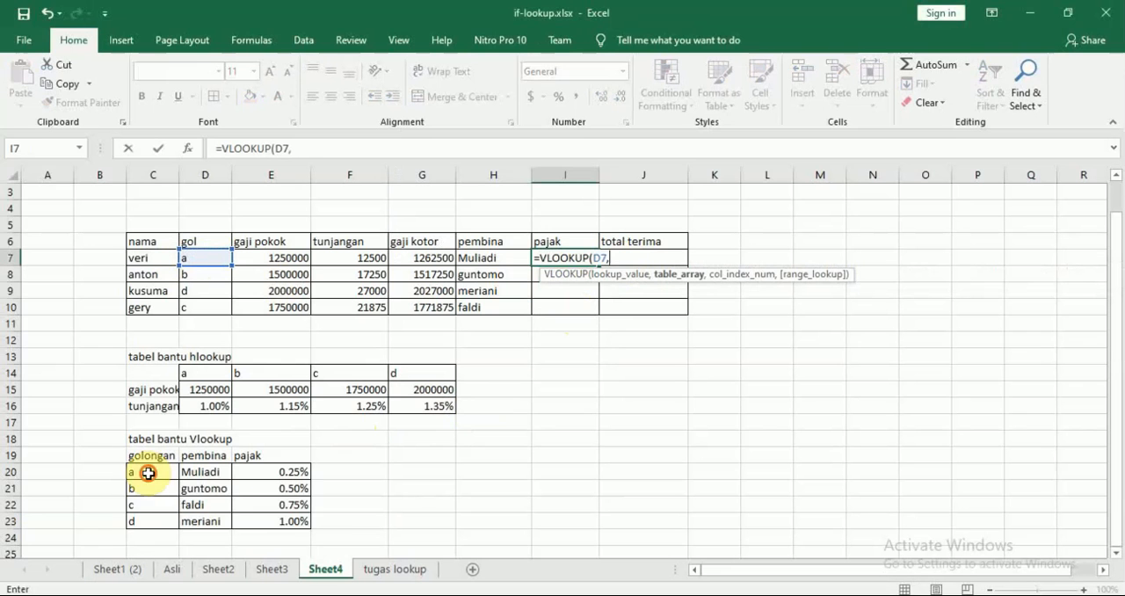
drag(150, 472, 301, 530)
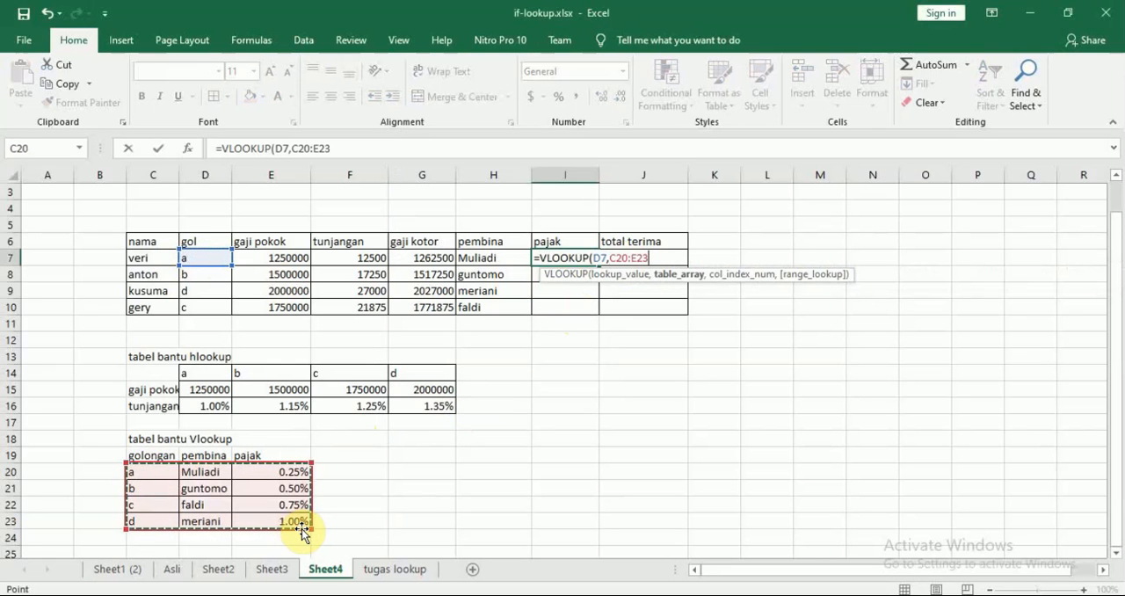
key(F4)
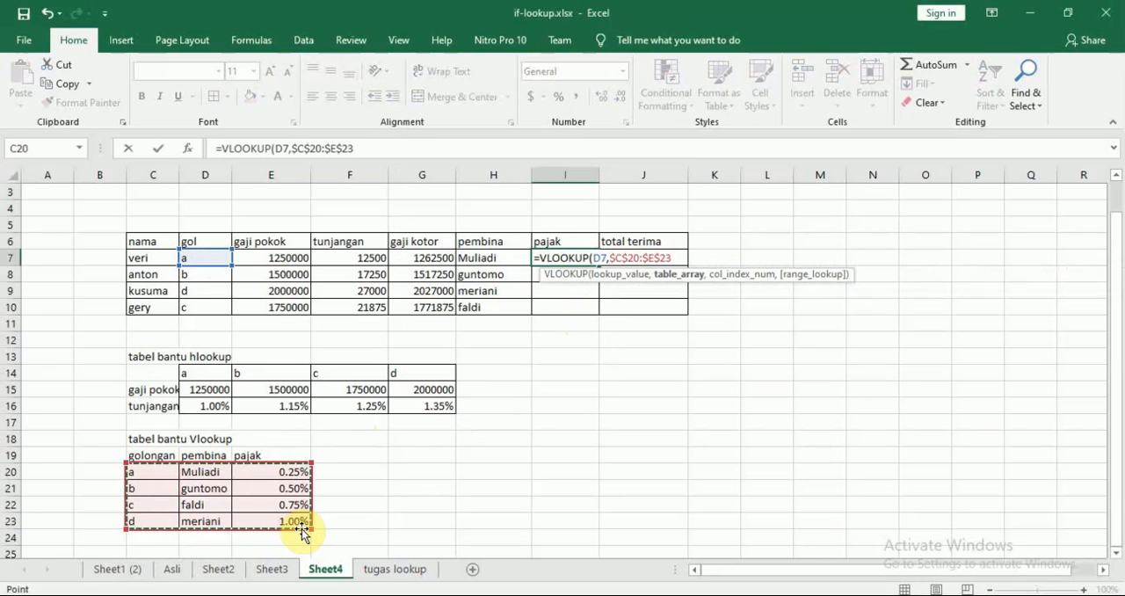
text(,)
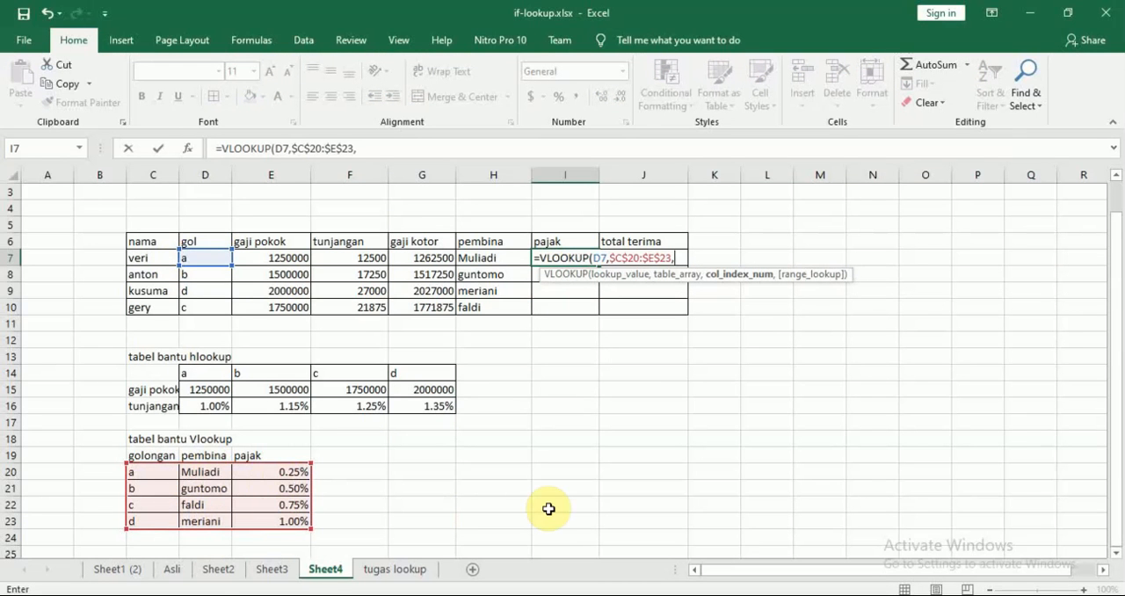
text(3))
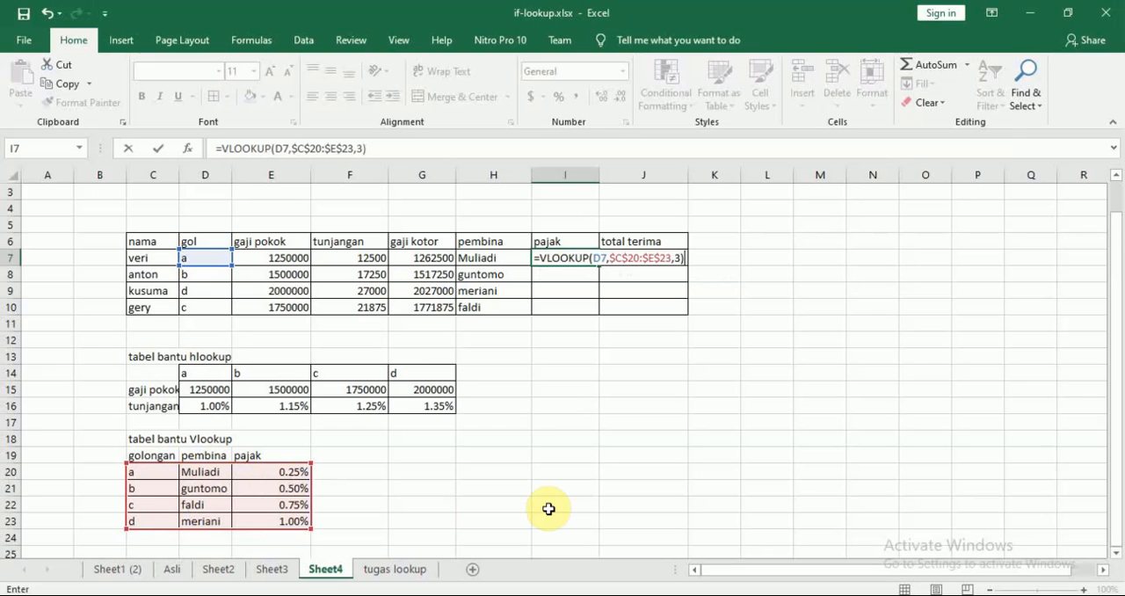
text(*)
Multiply I7's VLOOKUP by the gaji kotor in G7 and fill the pajak formula down to I10.
click(419, 262)
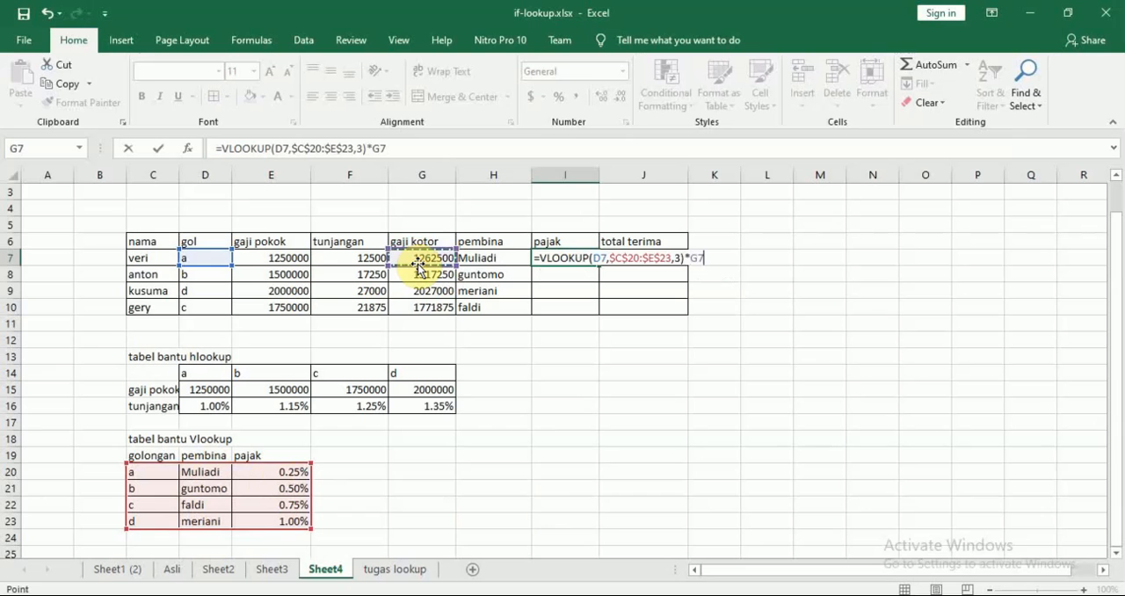
key(Return)
click(570, 260)
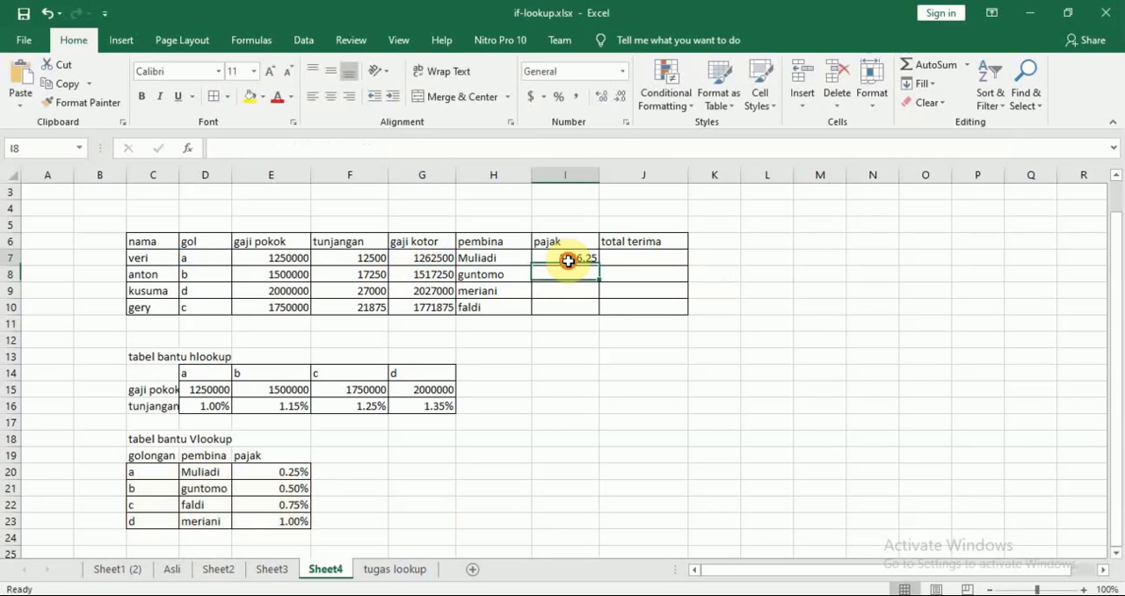
drag(600, 265, 595, 319)
click(818, 292)
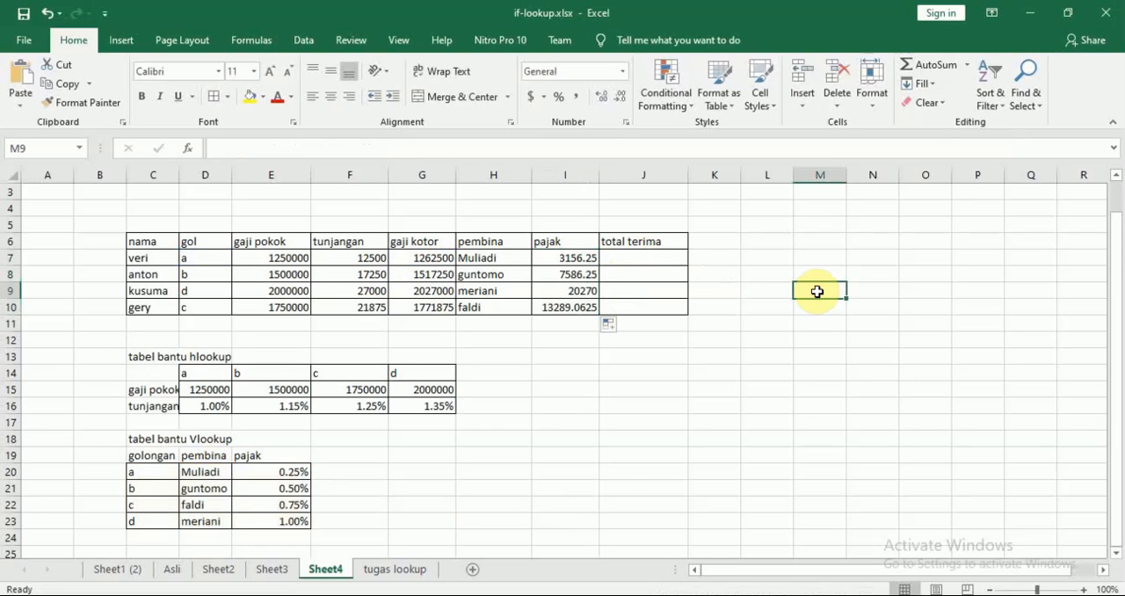
Check the total terima rule in the Nitro Pro PDF and enter =G7-I7 in J7 of the Excel sheet.
key(alt+Tab)
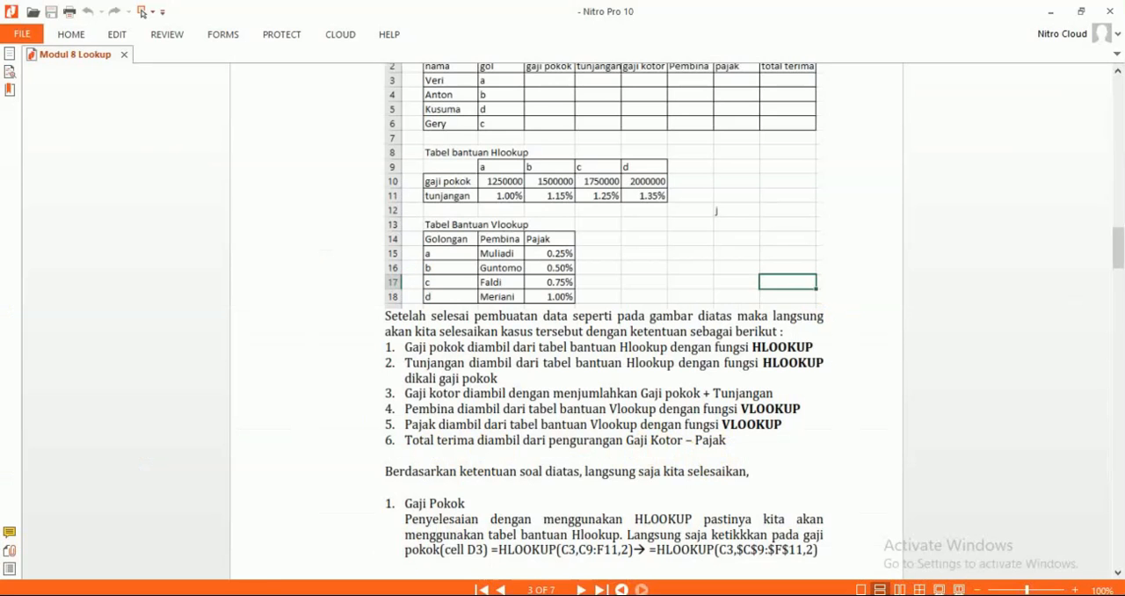
key(alt+Tab)
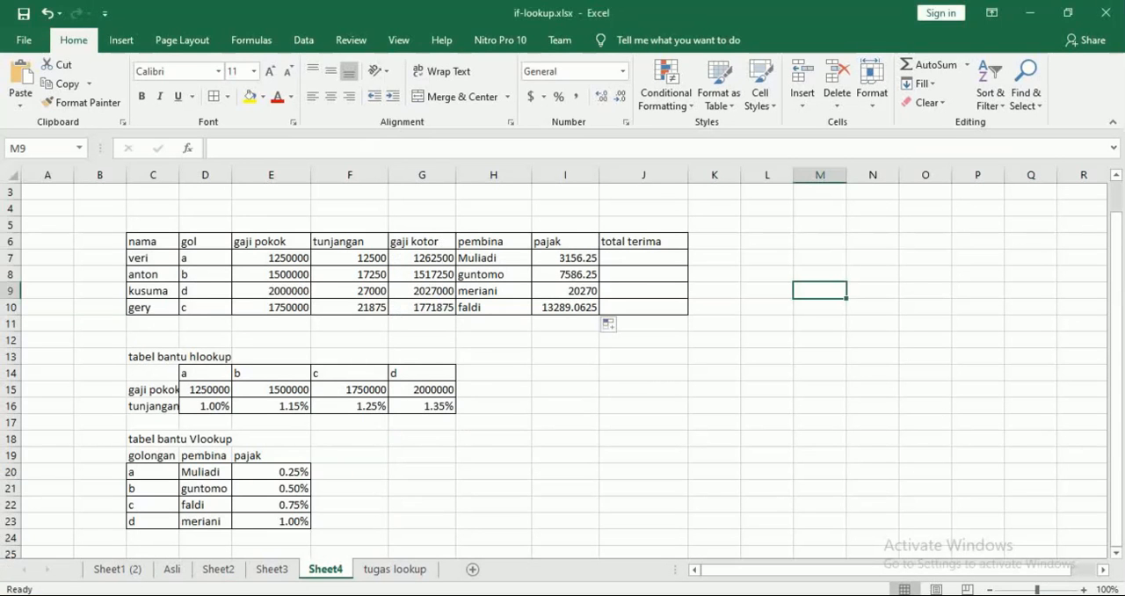
click(642, 255)
text(=)
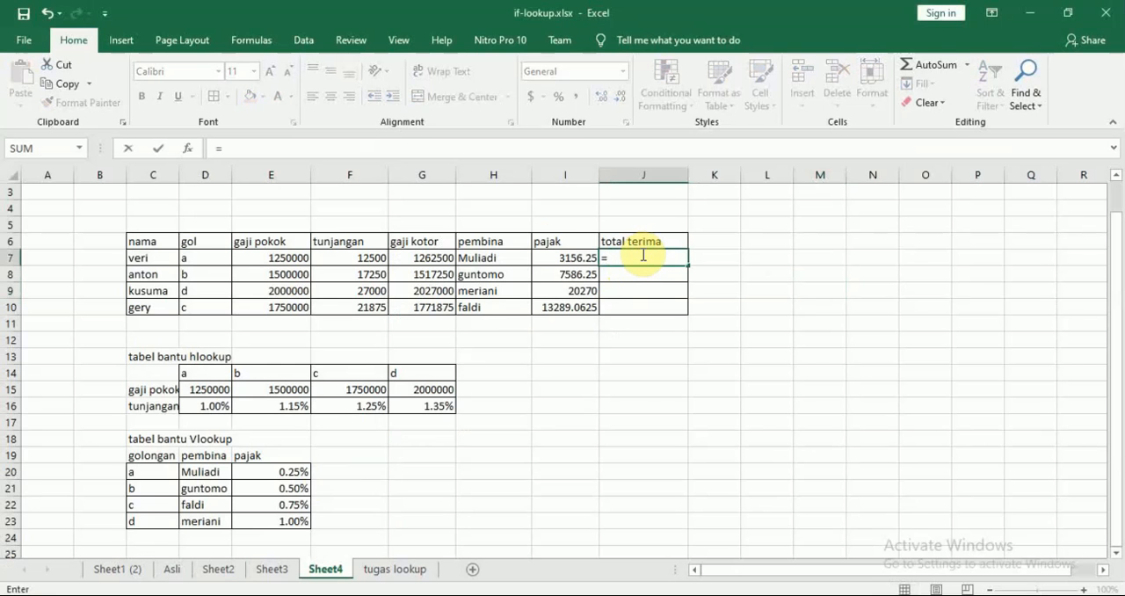
click(431, 257)
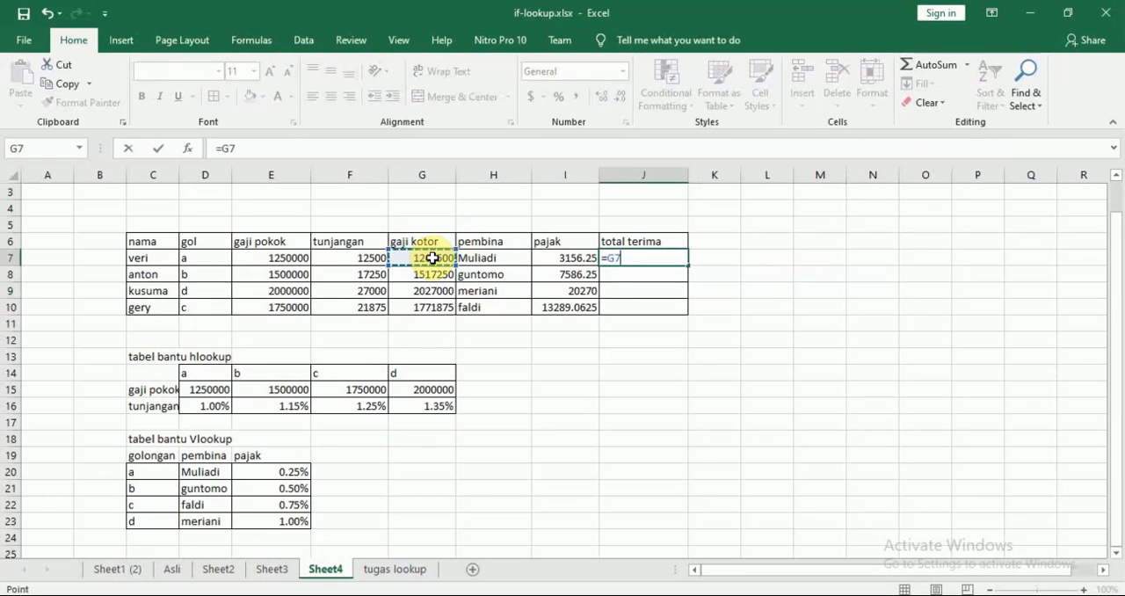
text(-)
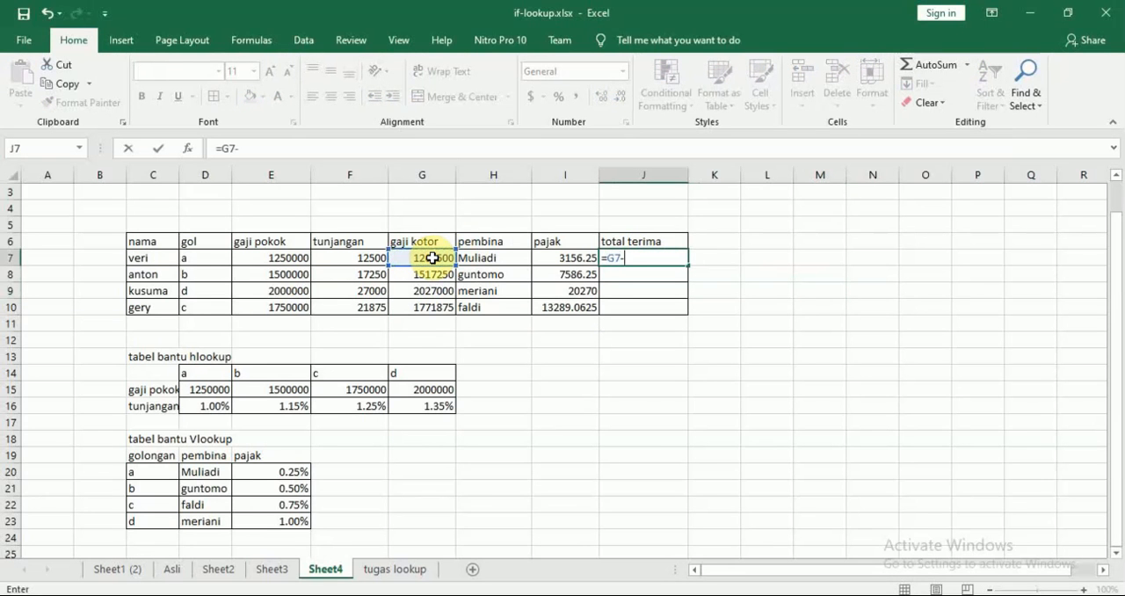
click(576, 259)
key(Return)
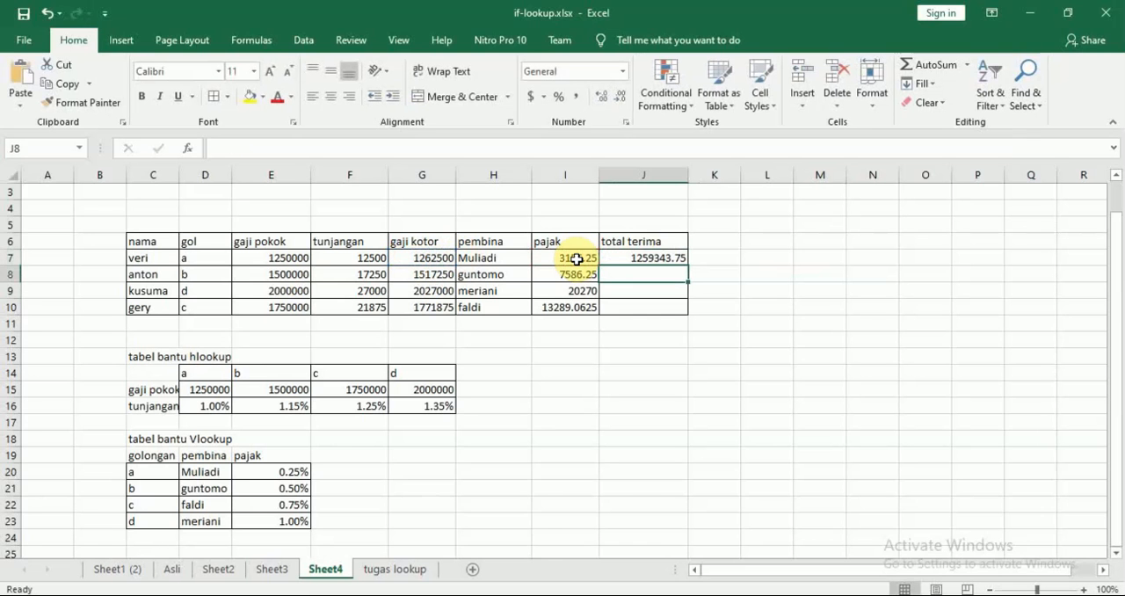
Fill the total terima formula from J7 down to J10.
click(672, 258)
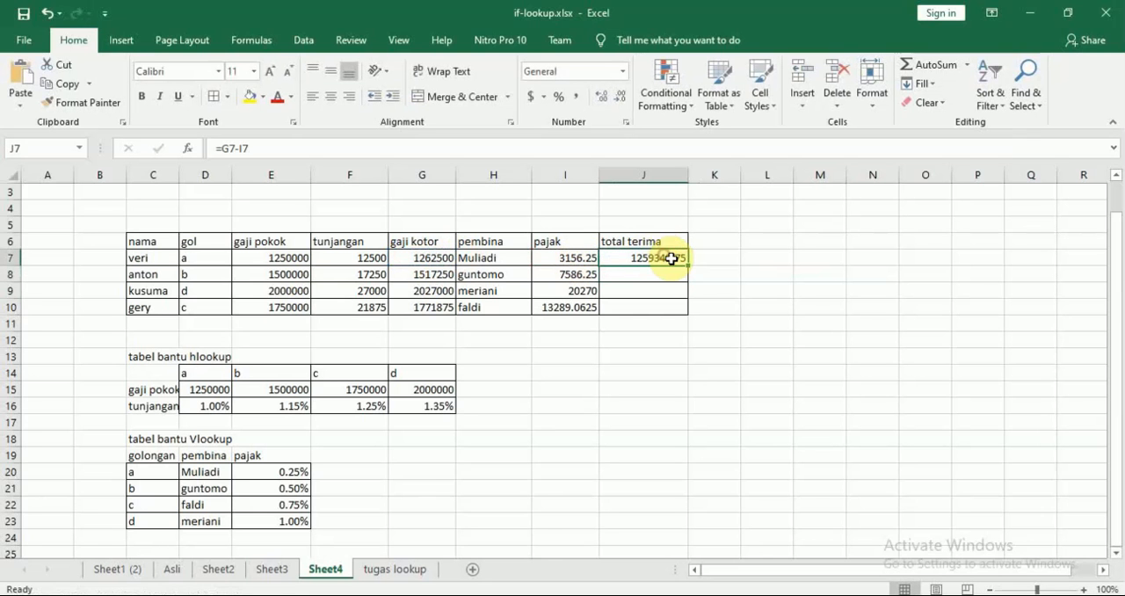
drag(687, 264, 688, 318)
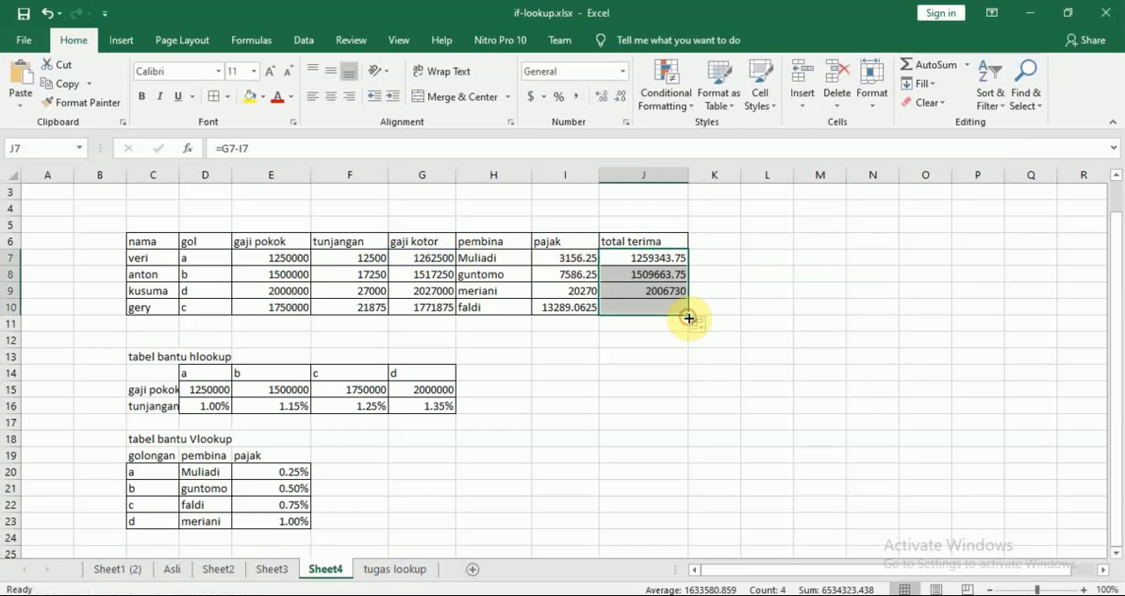
click(730, 299)
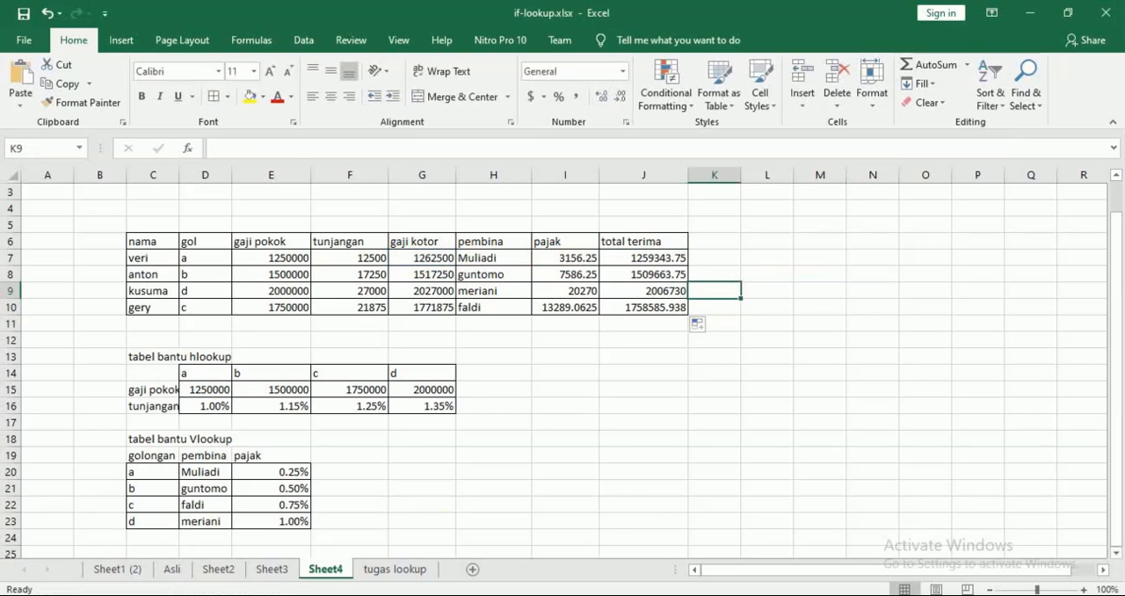
Switch to the Nitro Pro PDF and read through the worked solutions to the section E Tugas assignment on page 7.
key(alt+Tab)
scroll(566, 321, down, 5)
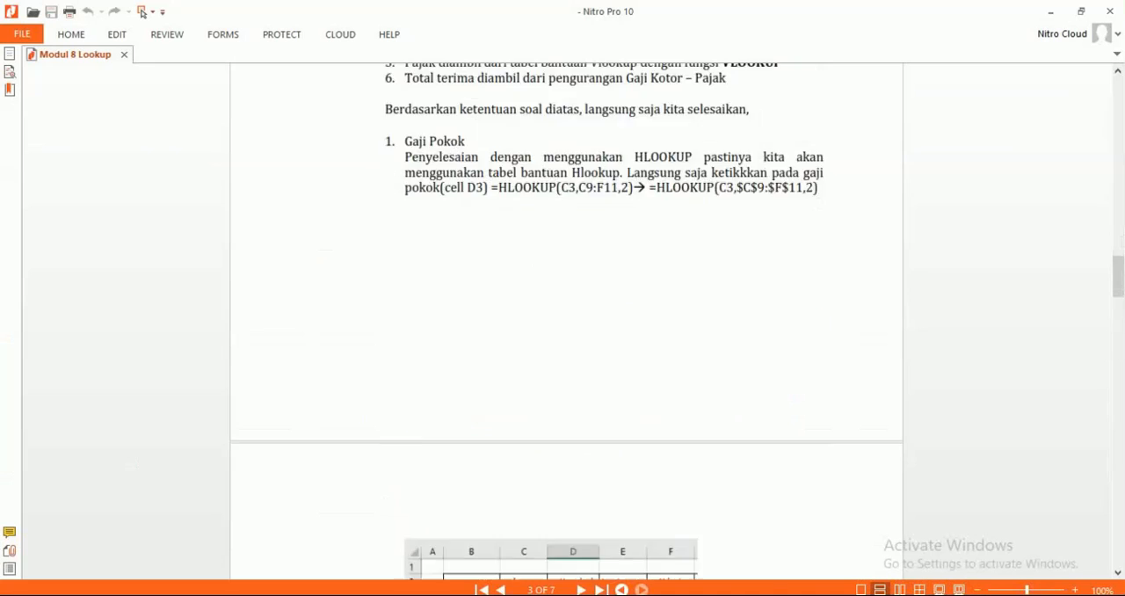
scroll(566, 321, down, 20)
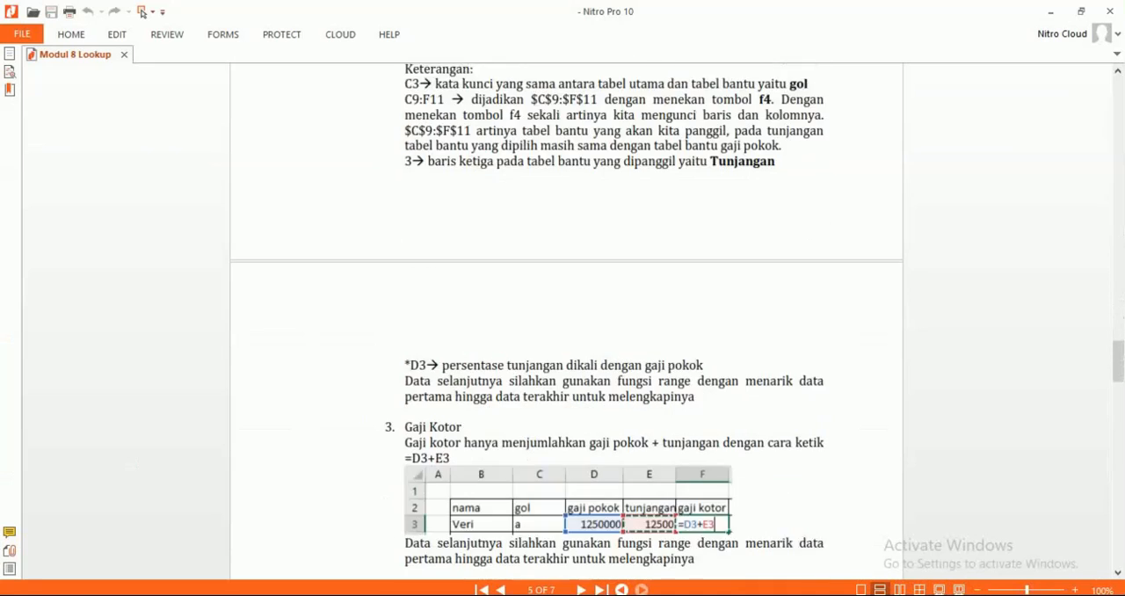
scroll(566, 321, down, 20)
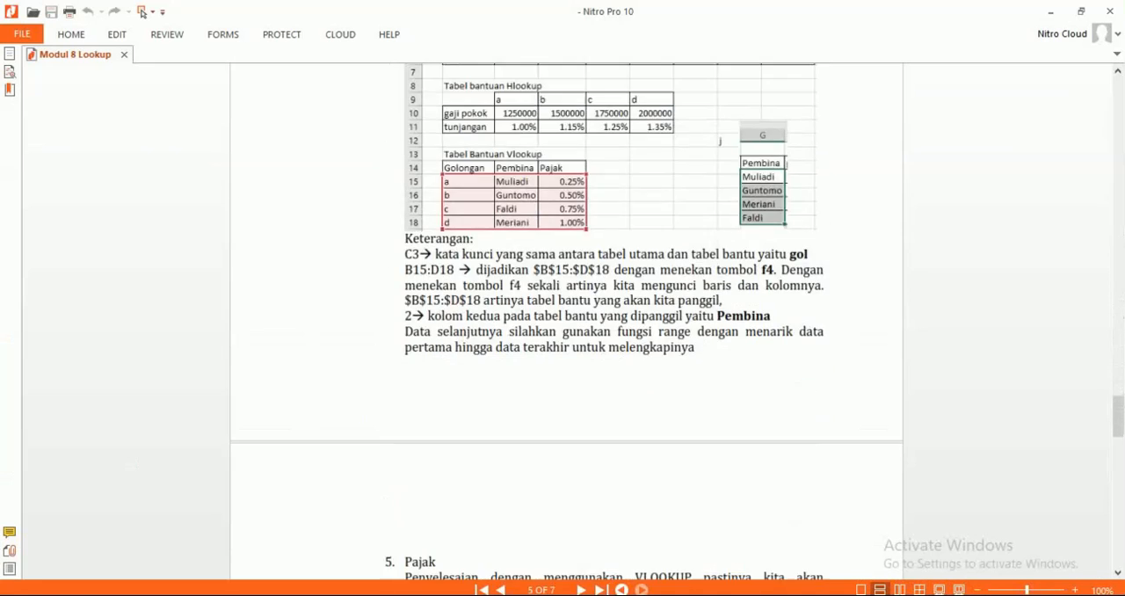
scroll(566, 321, down, 15)
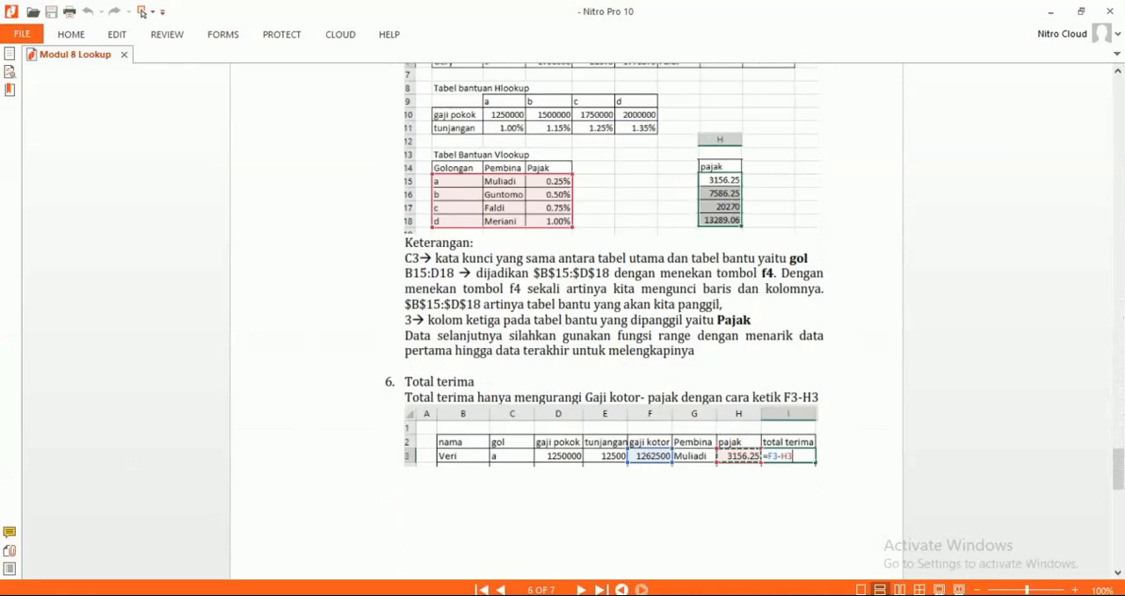
scroll(566, 320, down, 15)
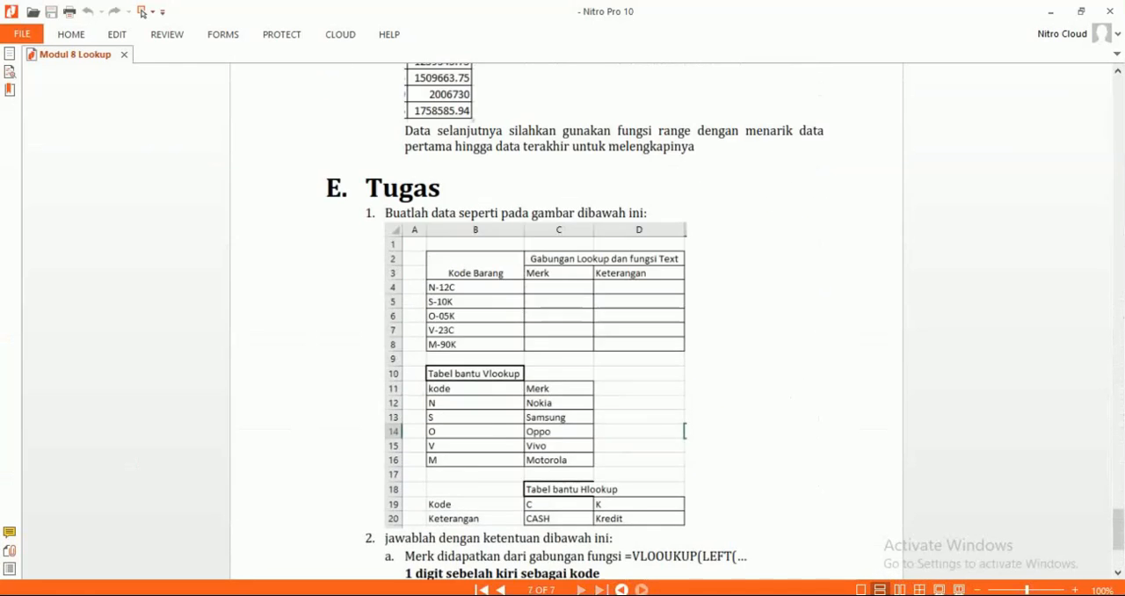
scroll(566, 320, down, 2)
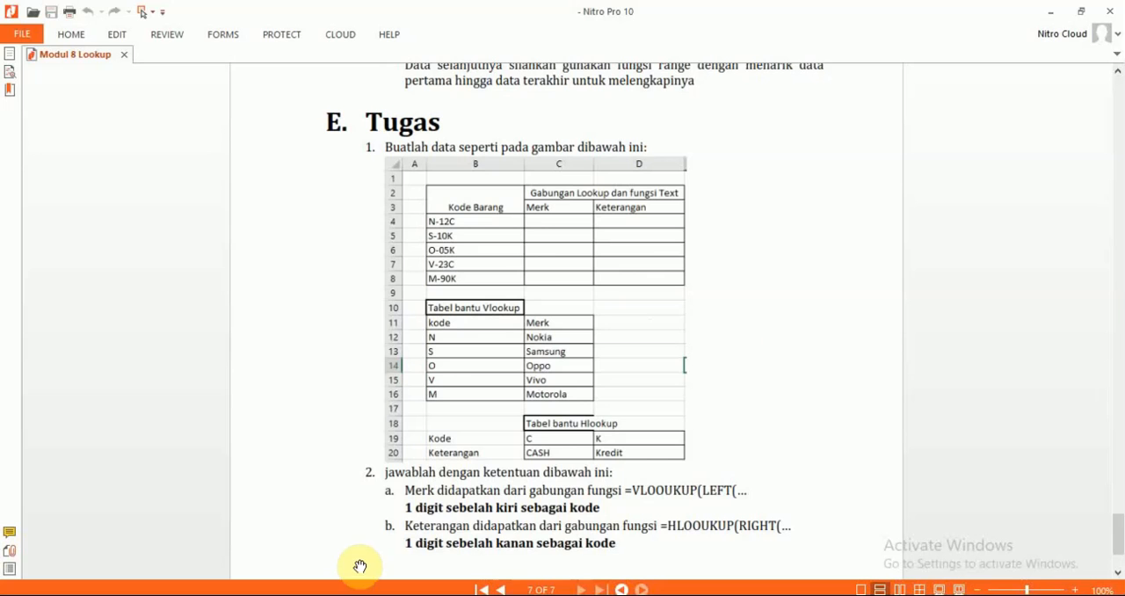
Switch back to Excel and examine the assignment tables on the tugas lookup sheet.
key(alt+Tab)
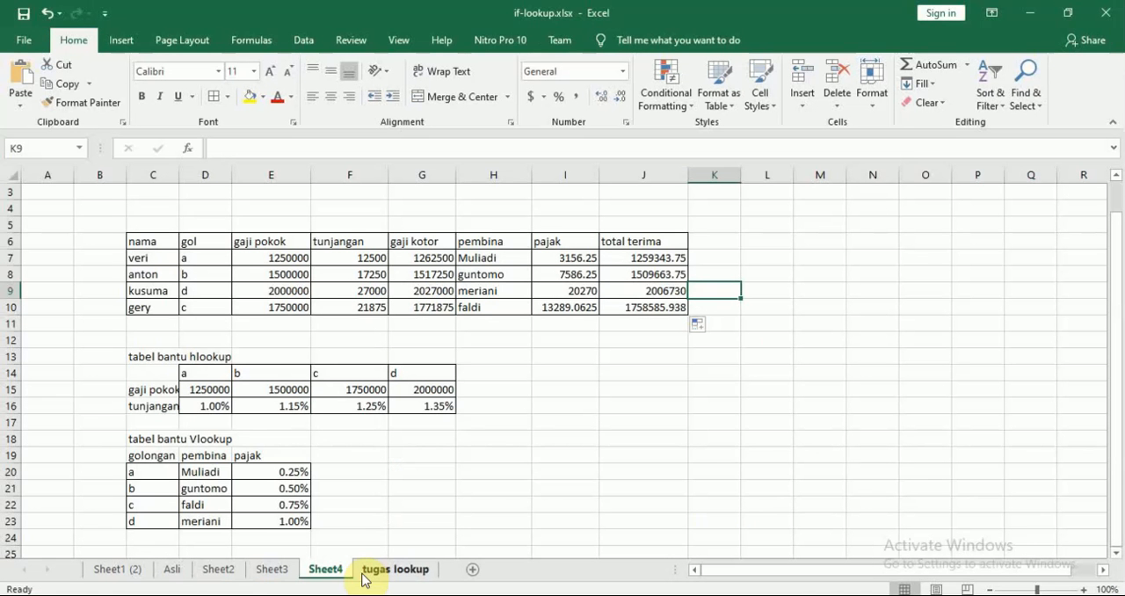
click(280, 571)
click(364, 571)
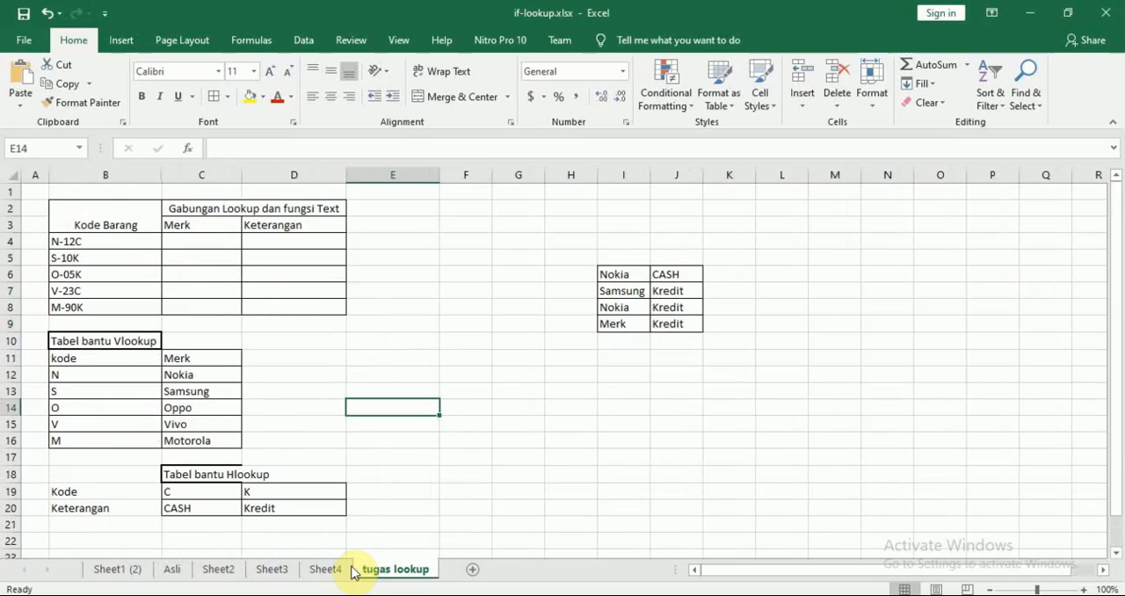
click(488, 243)
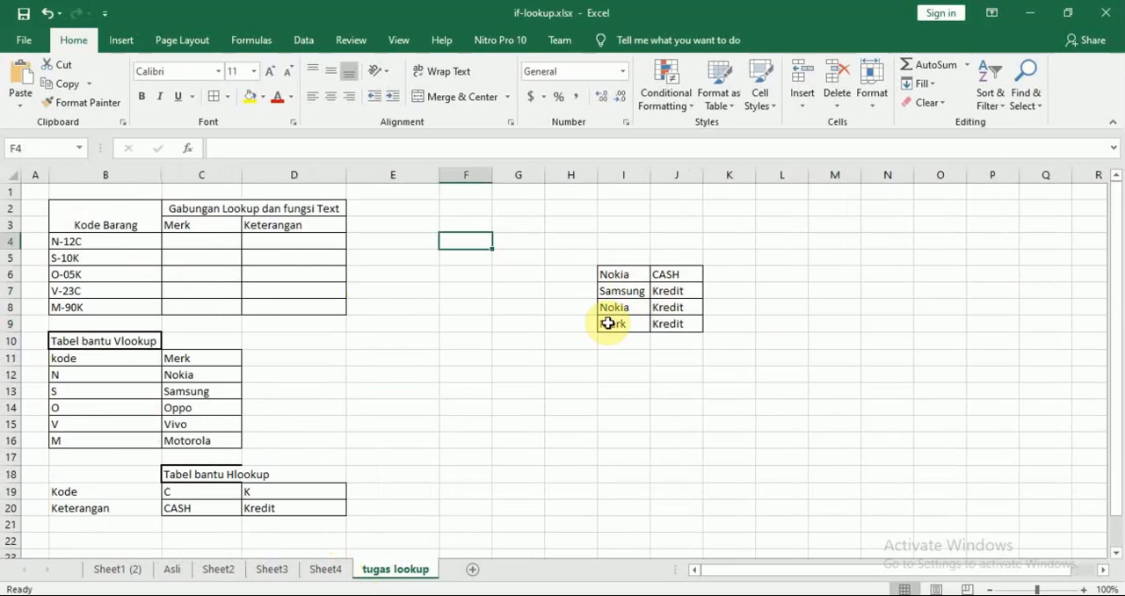
click(419, 366)
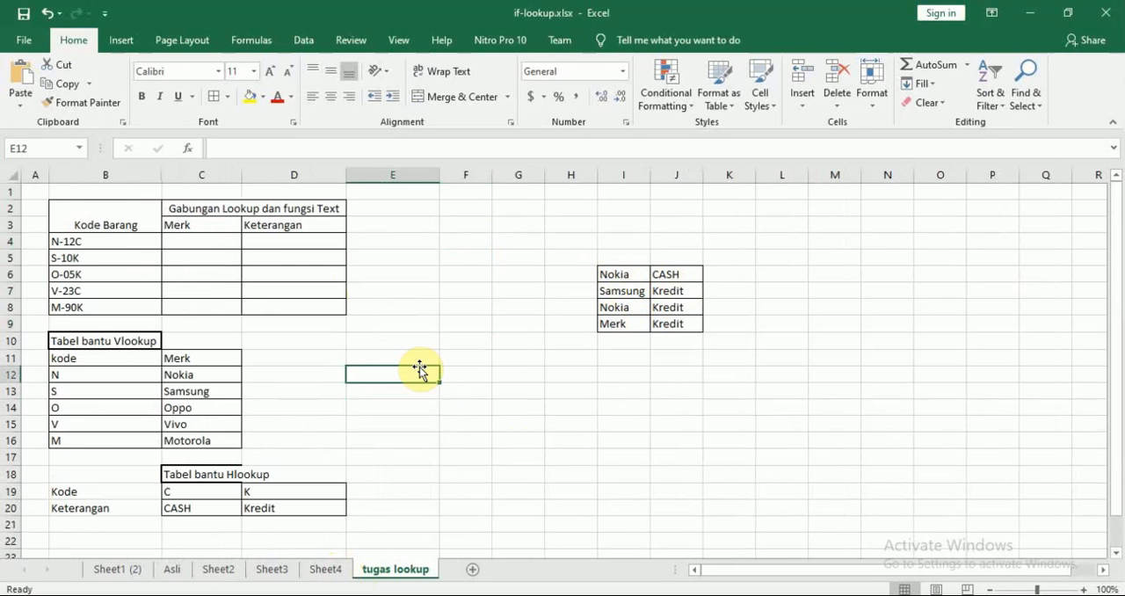
Minimize the Excel and Nitro Pro windows to show the desktop.
click(1029, 14)
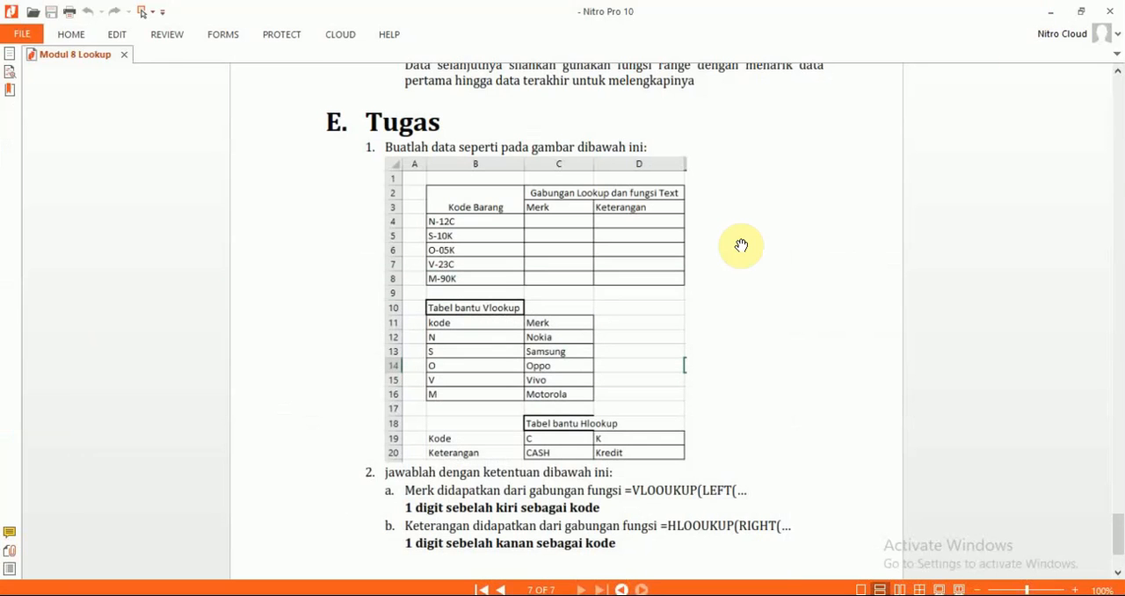
click(1049, 14)
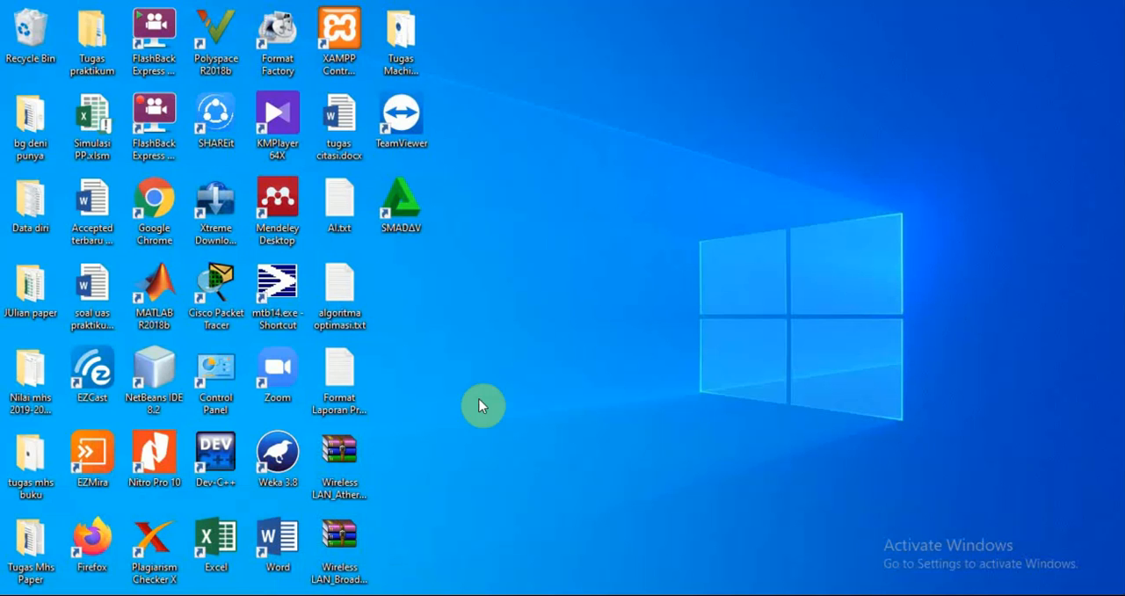